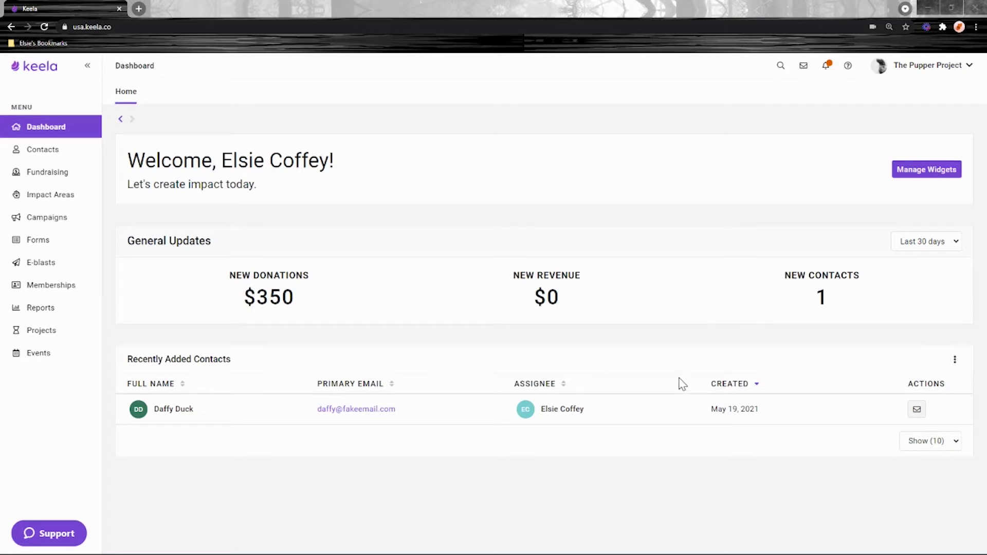
- Go to E-blasts, switch to Saved Templates, and start creating a new template
click(40, 267)
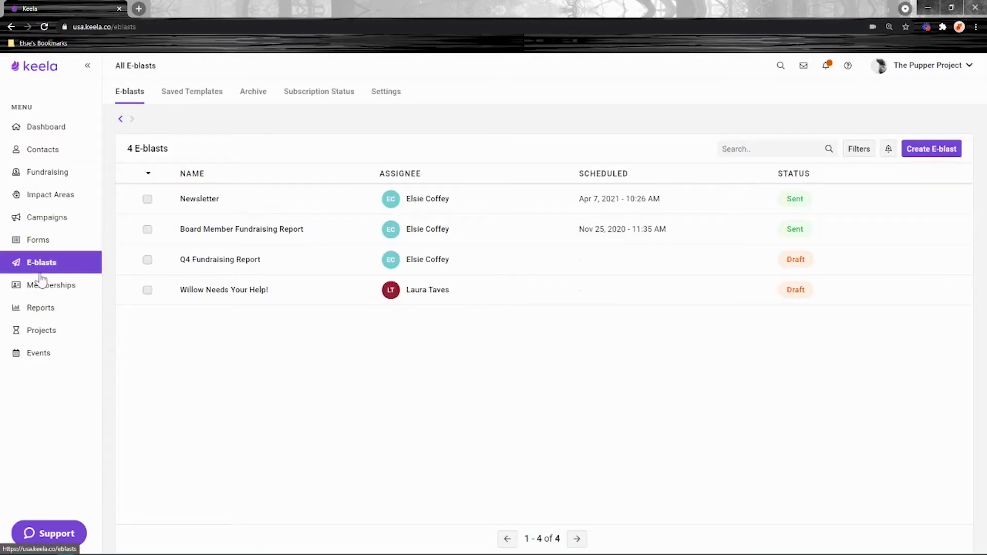
click(199, 95)
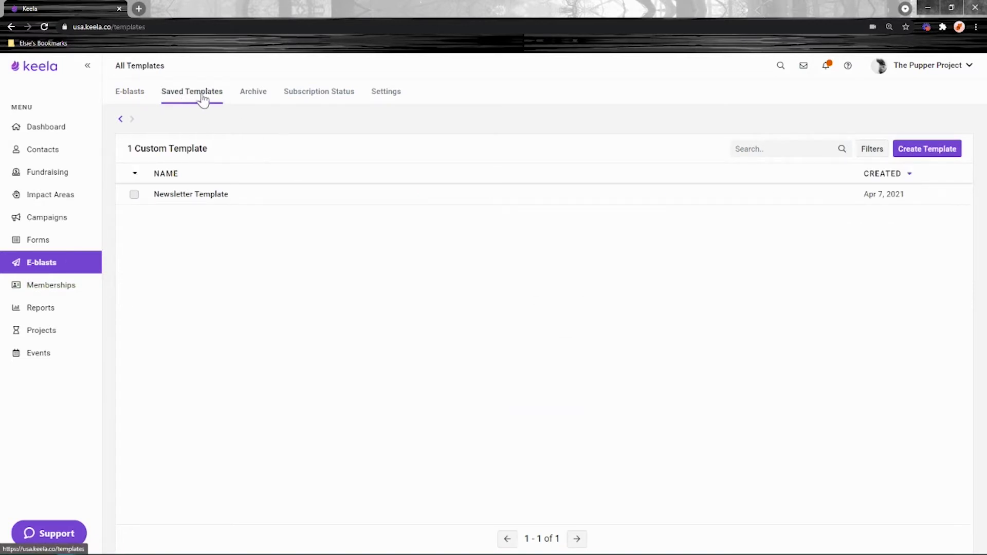
click(943, 154)
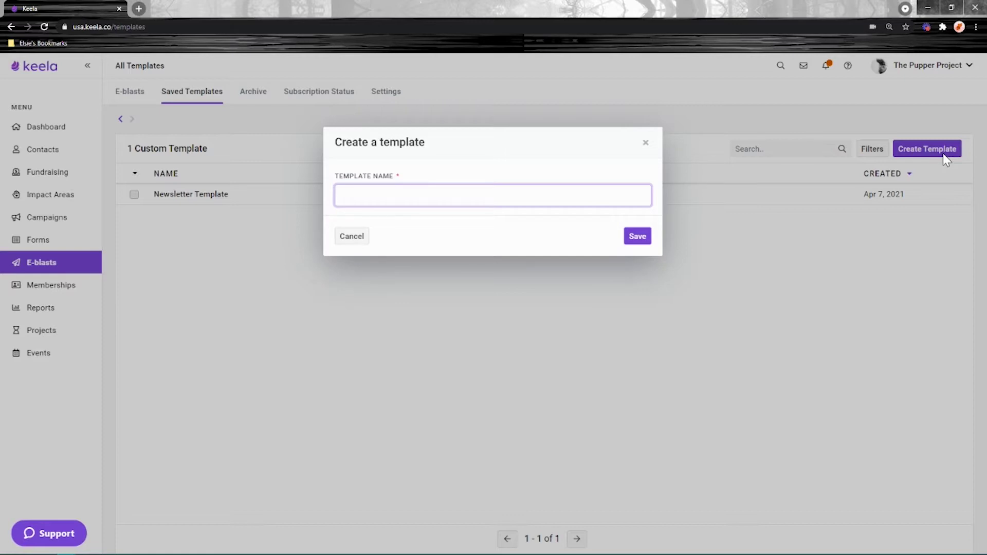
- Save a new template named 'Fundraising Template'
text(Fundraising Template)
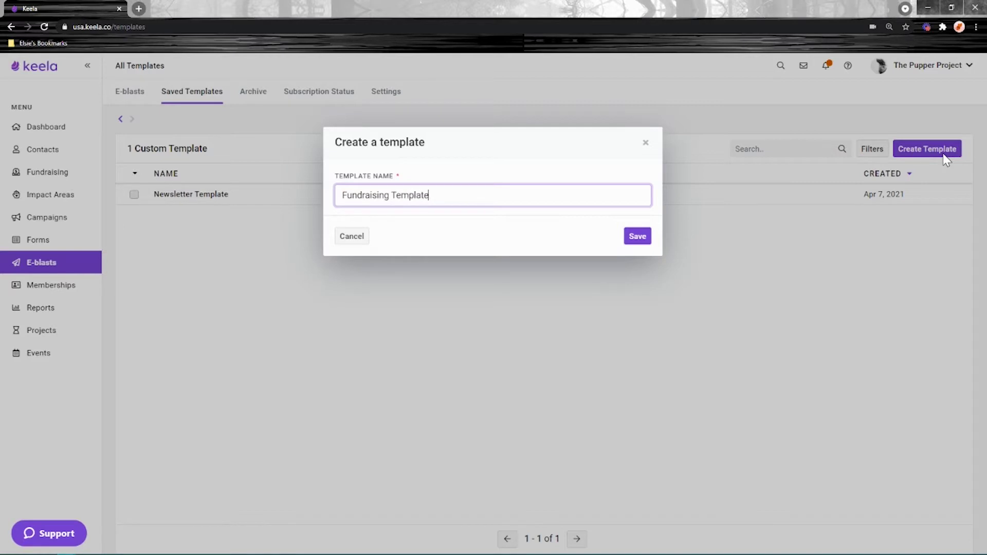
click(637, 236)
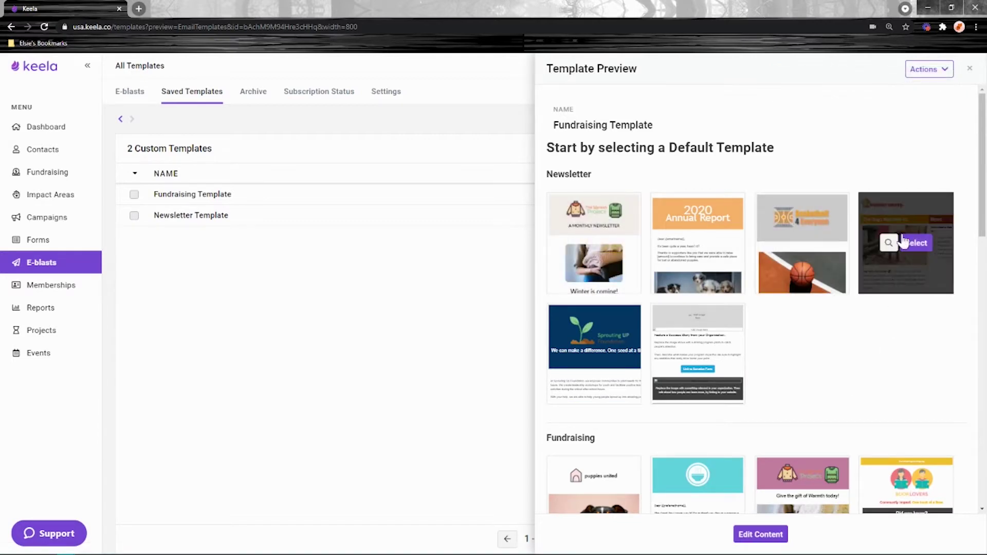
- Browse the default template galleries and select the blank Basic design
scroll(771, 308, down, 3)
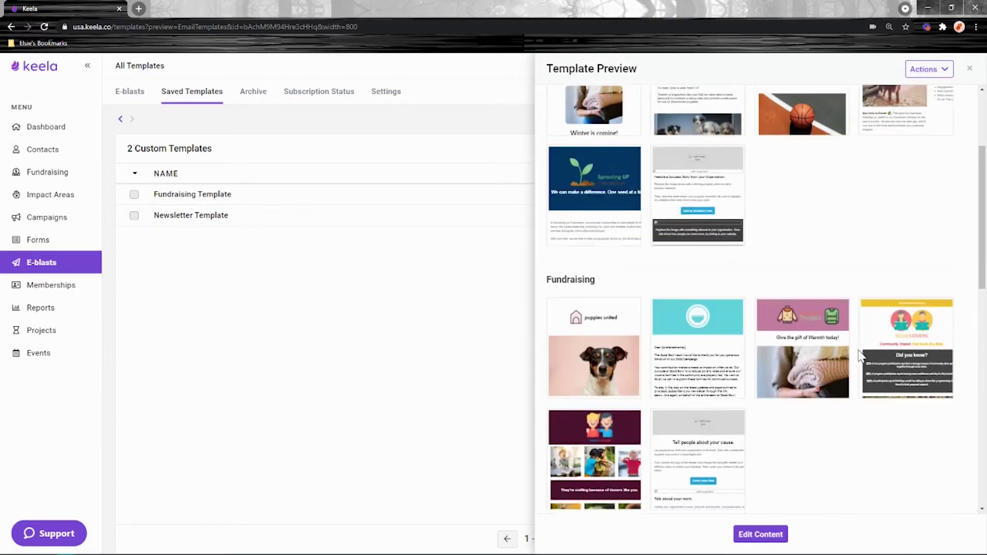
scroll(656, 247, up, 2)
scroll(694, 289, down, 5)
scroll(856, 315, down, 3)
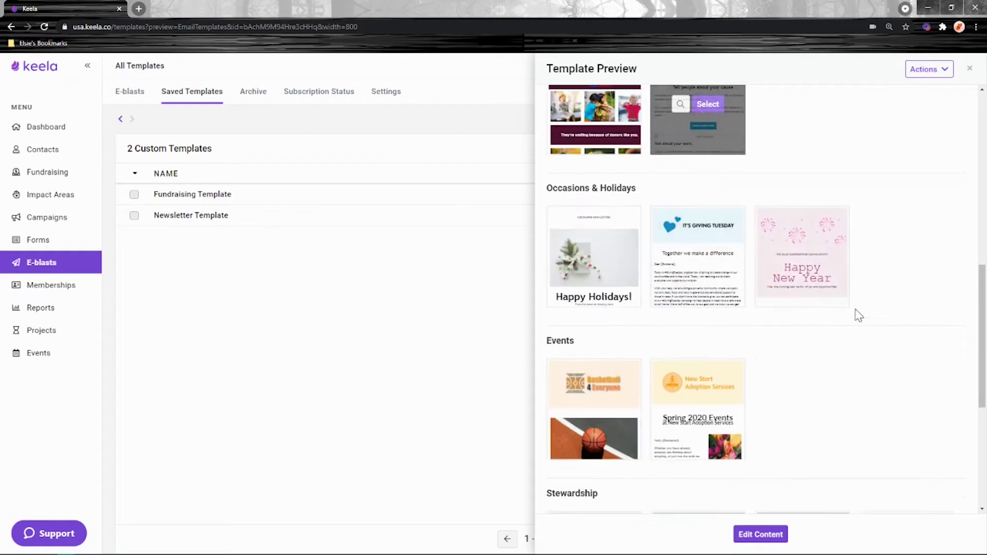
scroll(878, 327, up, 6)
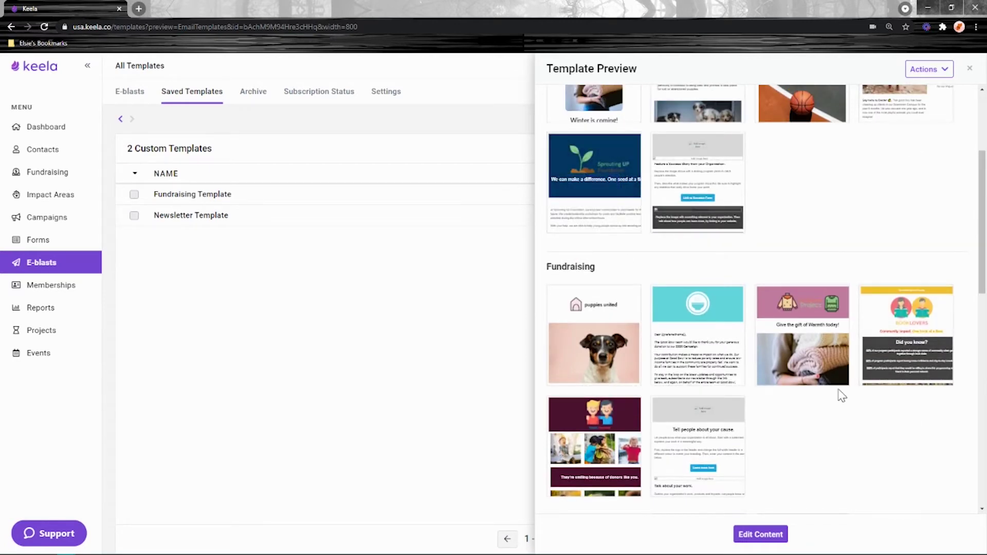
scroll(844, 399, down, 2)
scroll(791, 406, up, 3)
scroll(611, 190, up, 2)
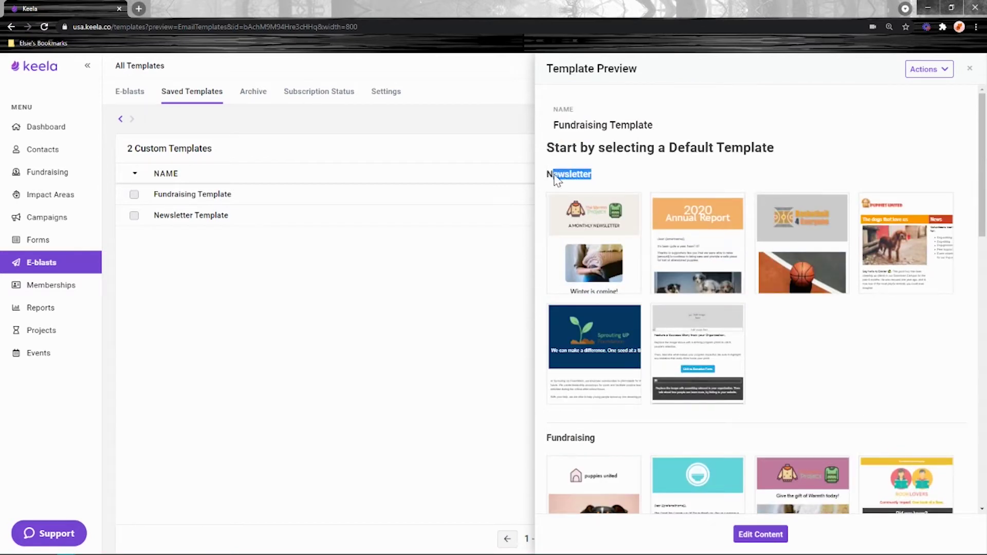
scroll(618, 309, down, 3)
drag(598, 263, 560, 266)
scroll(771, 299, down, 5)
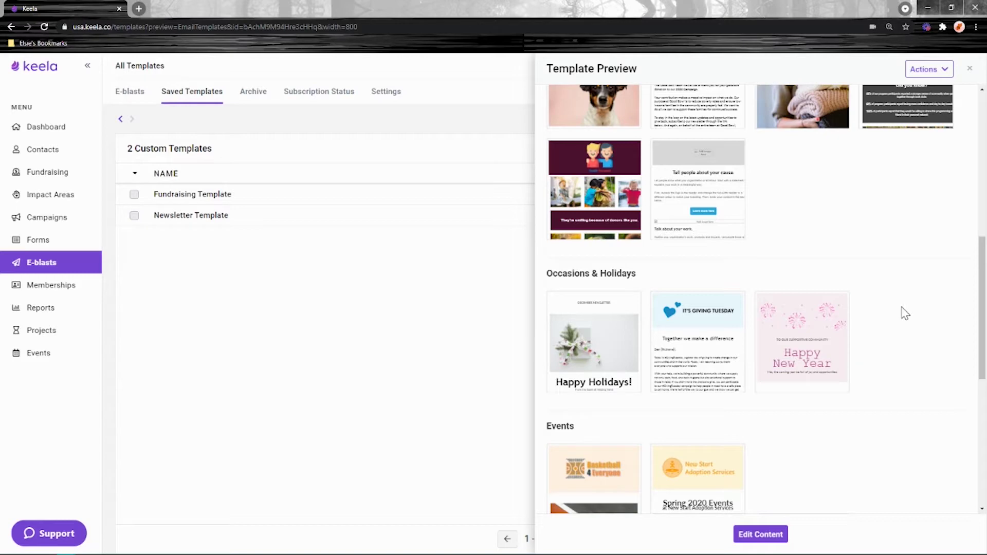
scroll(905, 324, up, 7)
mouse_move(894, 481)
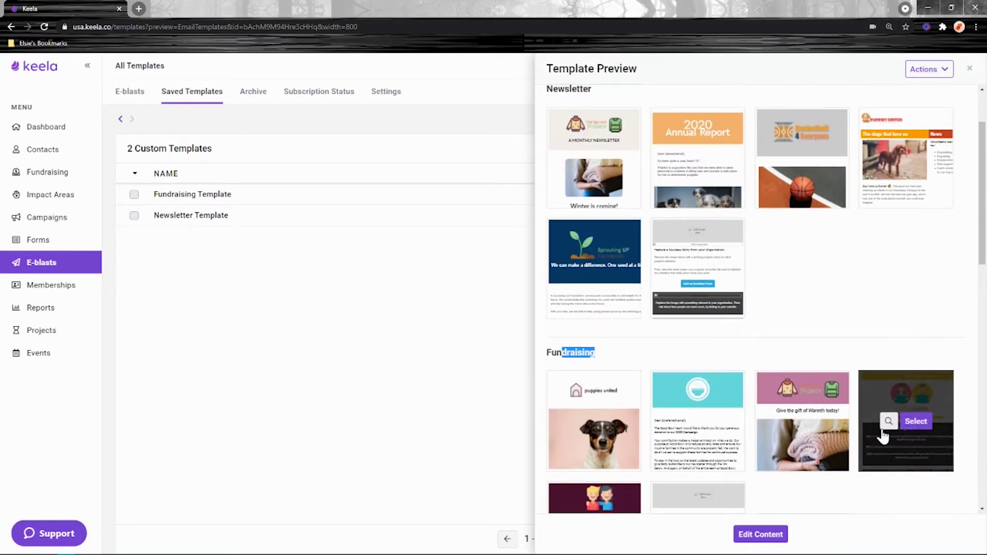
scroll(874, 437, down, 2)
mouse_move(608, 345)
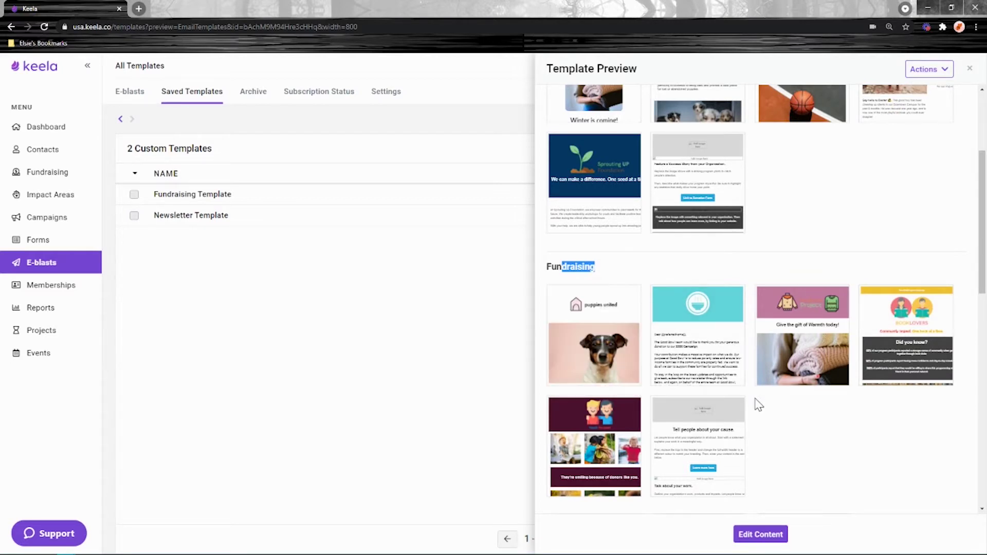
scroll(759, 404, down, 12)
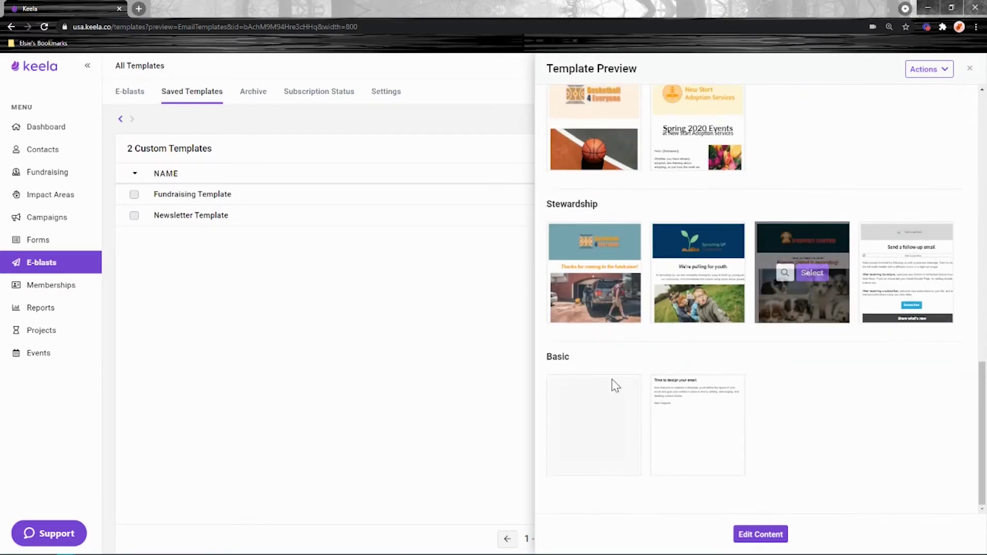
mouse_move(598, 434)
click(605, 427)
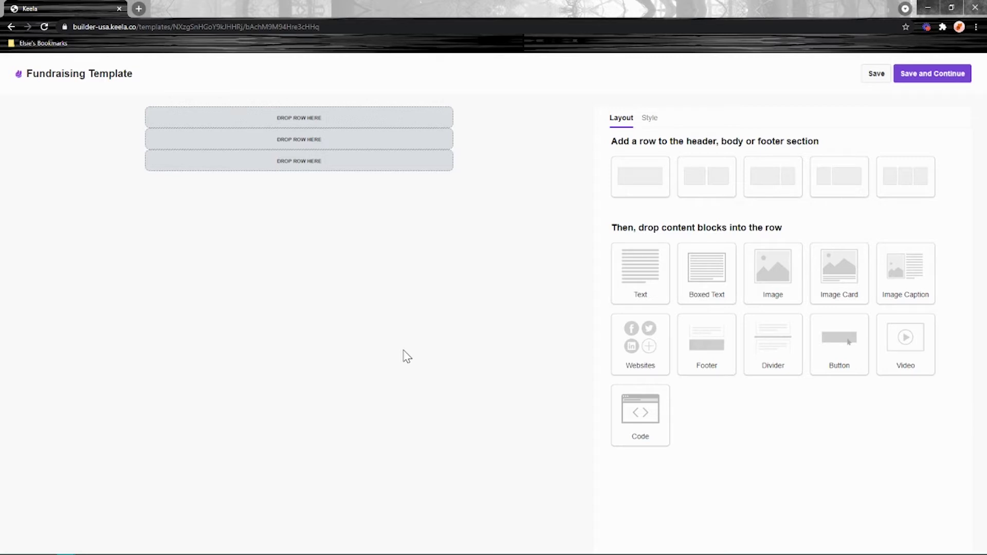
- Show the Style panel and review its Page Layout and Header settings
click(649, 118)
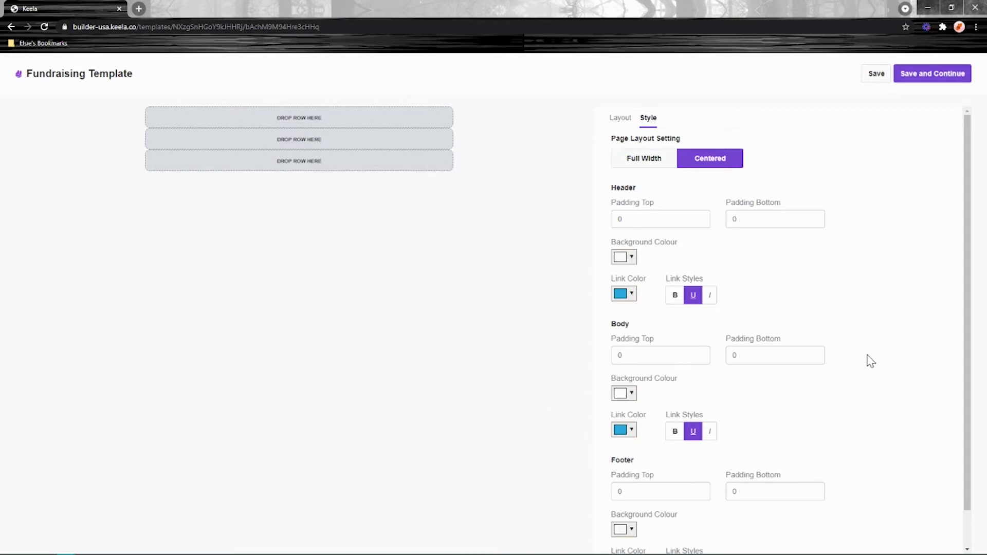
drag(682, 138, 612, 139)
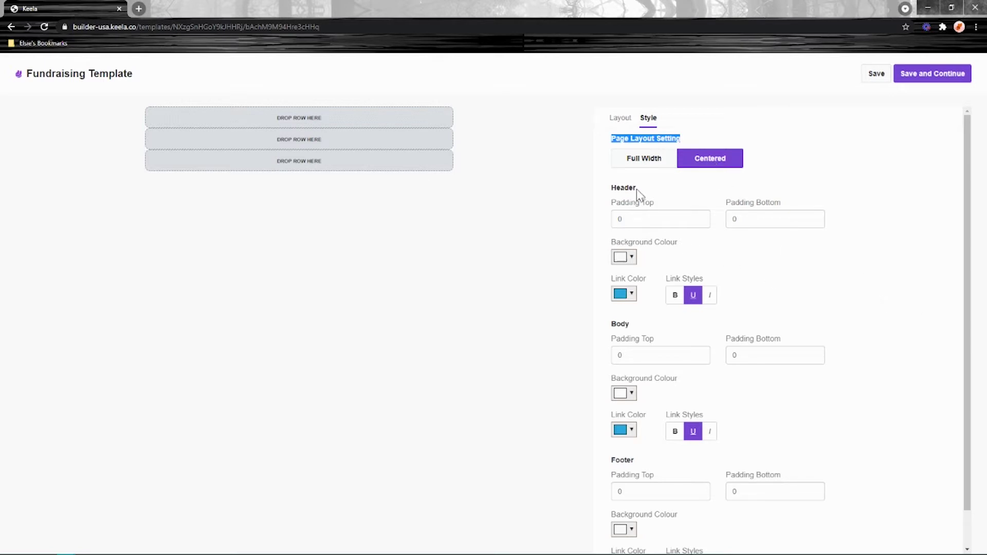
drag(637, 188, 612, 188)
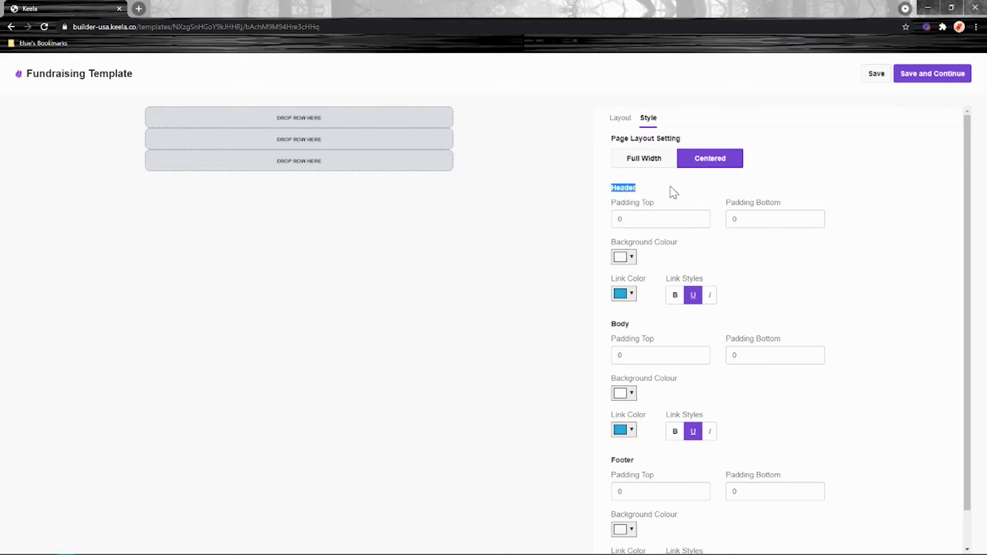
scroll(731, 315, down, 1)
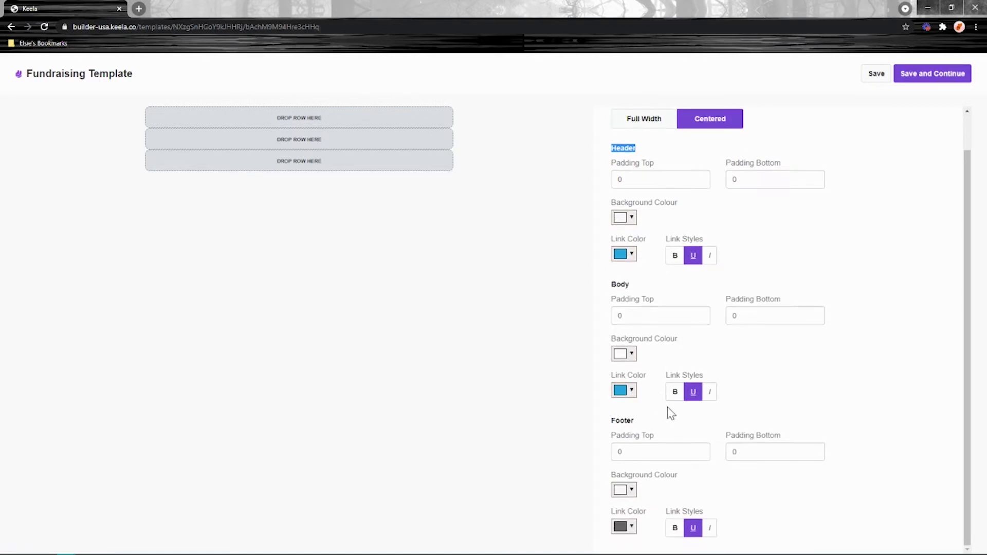
scroll(669, 408, up, 1)
scroll(668, 502, down, 1)
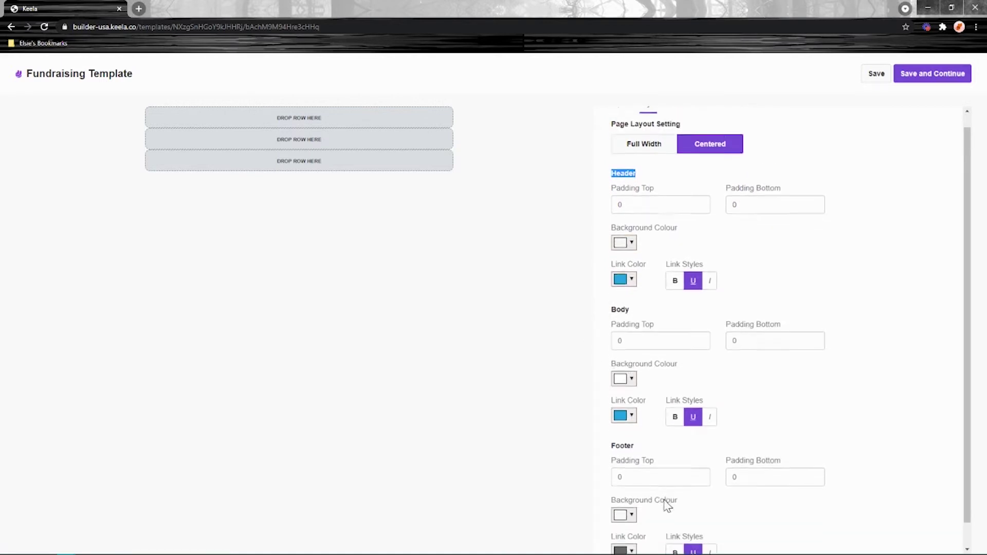
scroll(659, 452, up, 1)
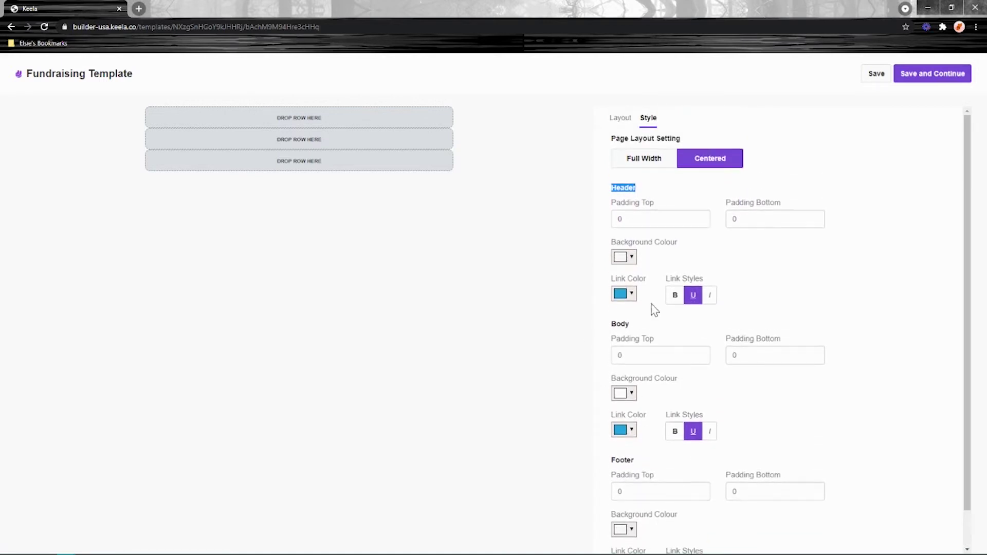
- Make the header and footer backgrounds lavender
click(623, 293)
click(688, 278)
click(629, 259)
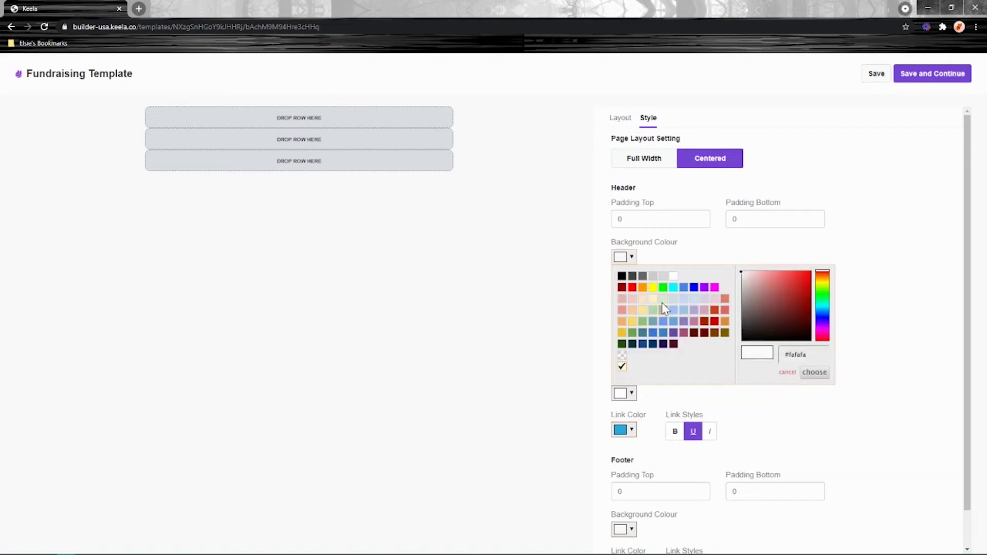
click(694, 309)
click(869, 434)
scroll(802, 426, down, 1)
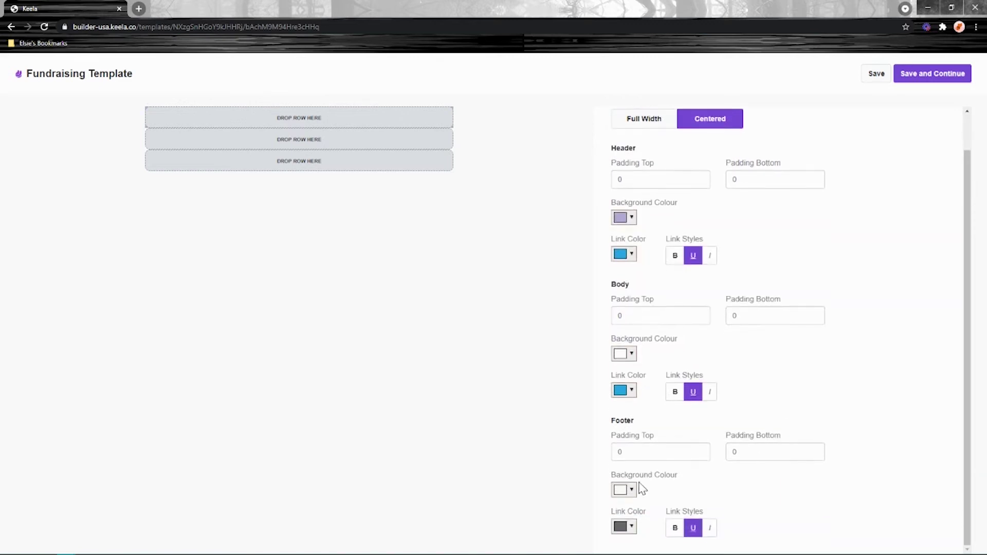
click(624, 490)
click(692, 408)
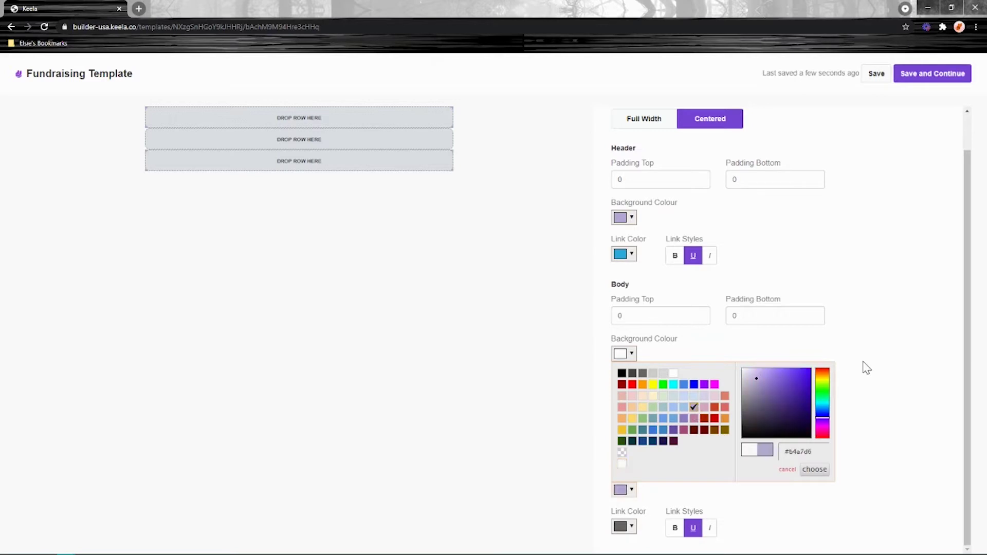
click(856, 394)
- Set the header and footer top and bottom padding to 15
scroll(853, 399, up, 1)
double_click(665, 216)
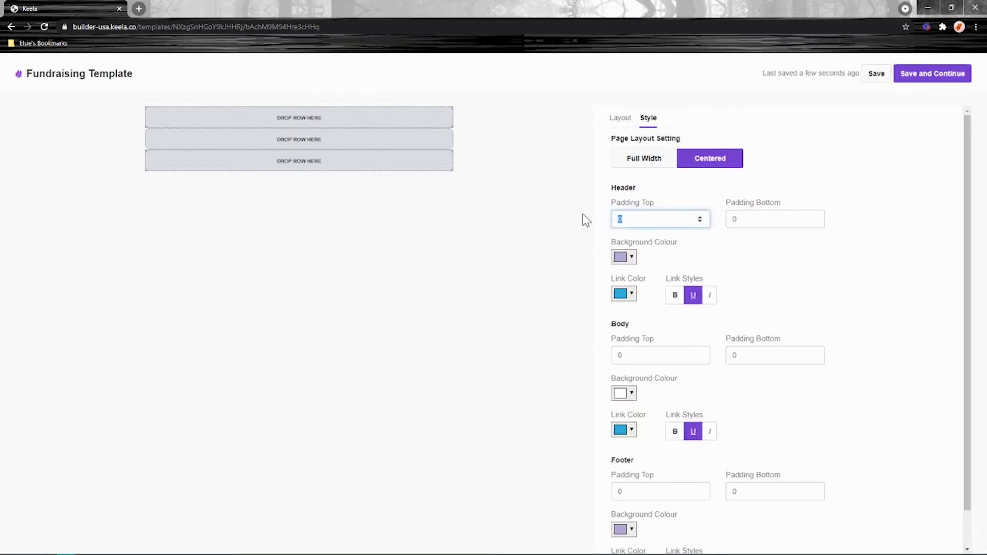
text(15)
double_click(734, 219)
text(15)
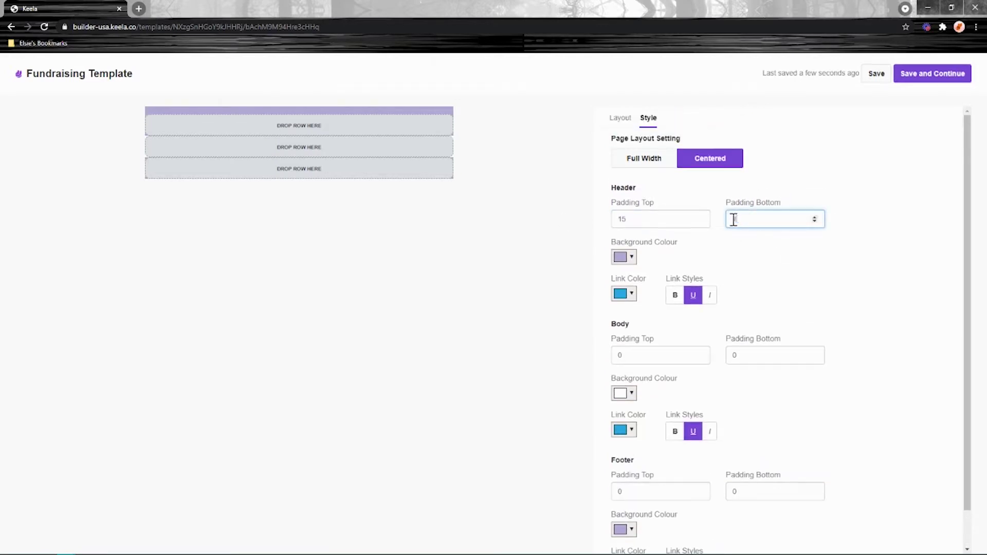
scroll(766, 247, down, 1)
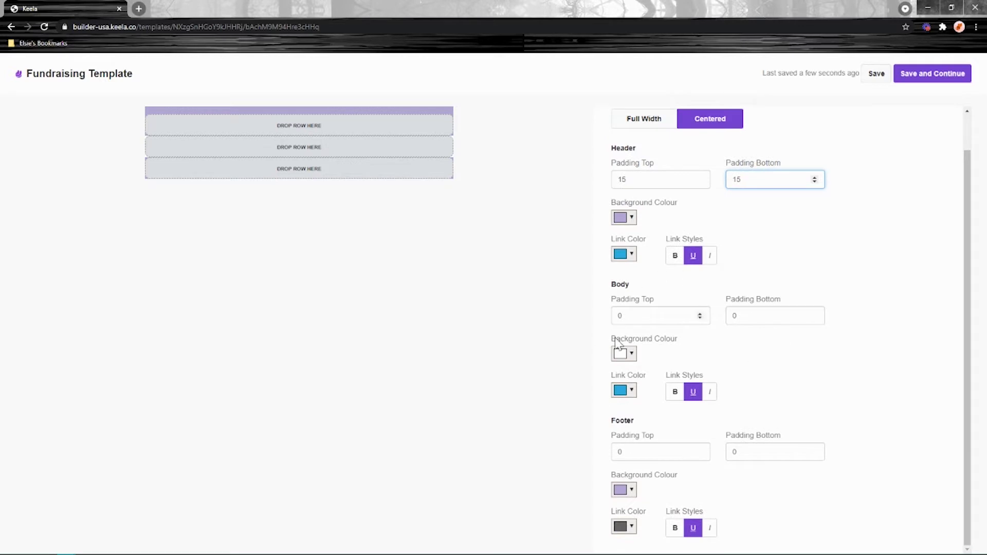
double_click(620, 452)
text(15)
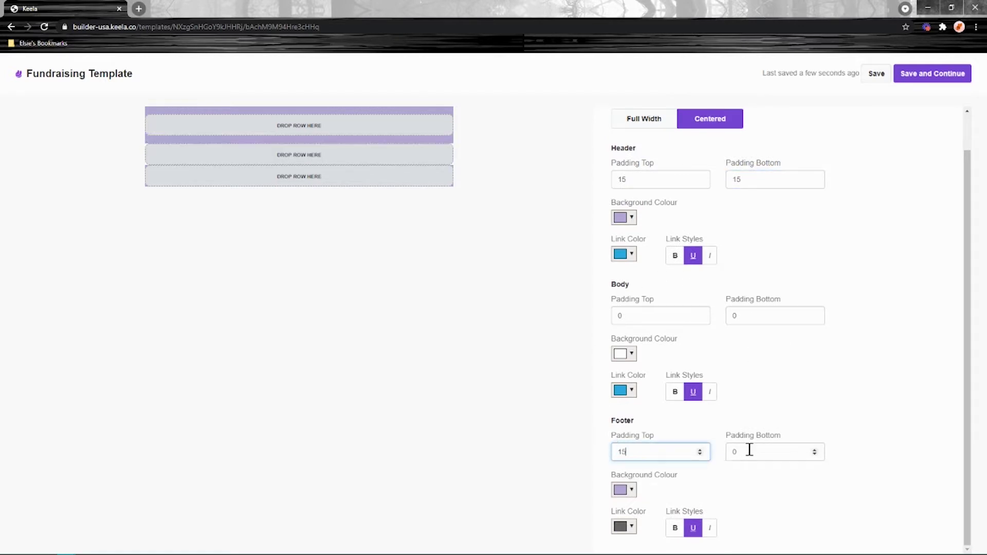
double_click(749, 450)
text(15)
click(849, 387)
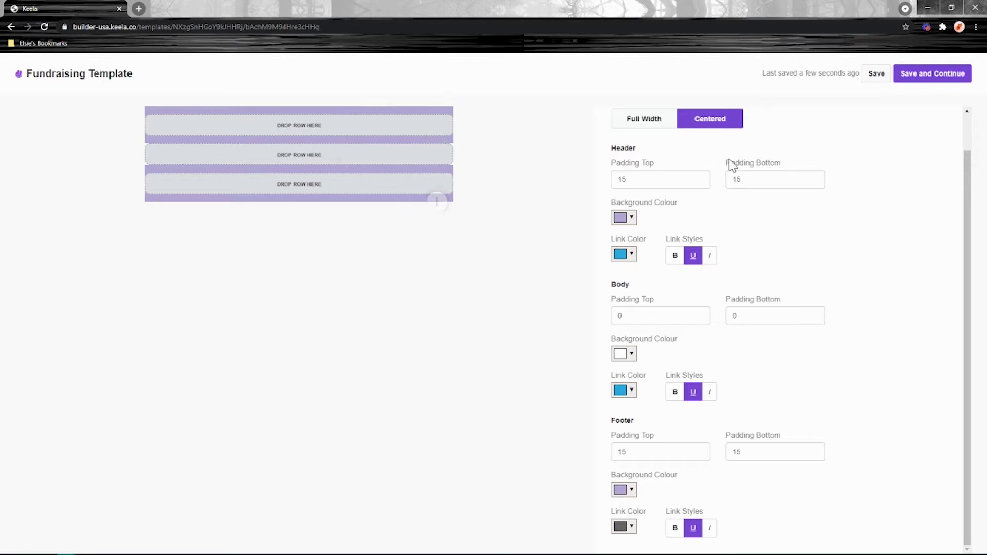
scroll(798, 258, up, 1)
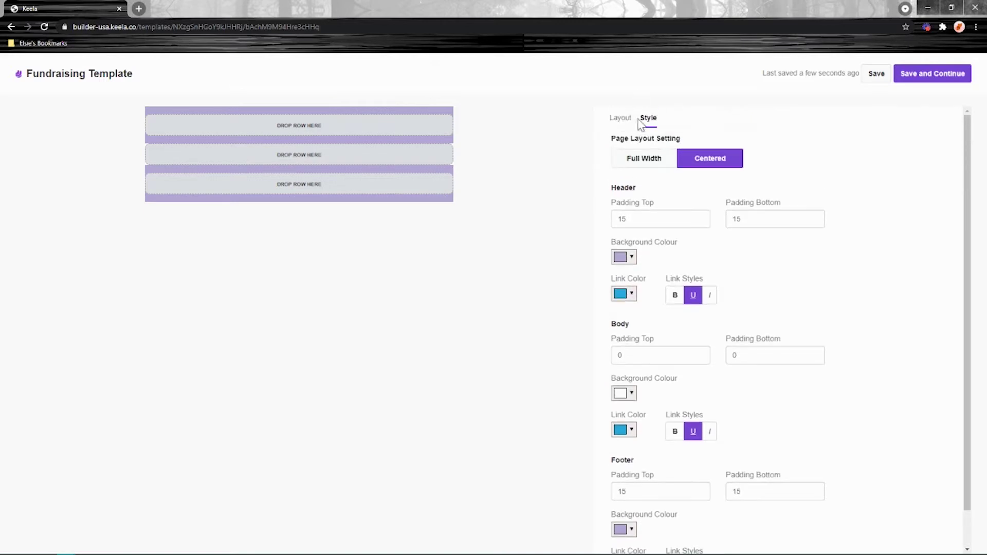
click(617, 160)
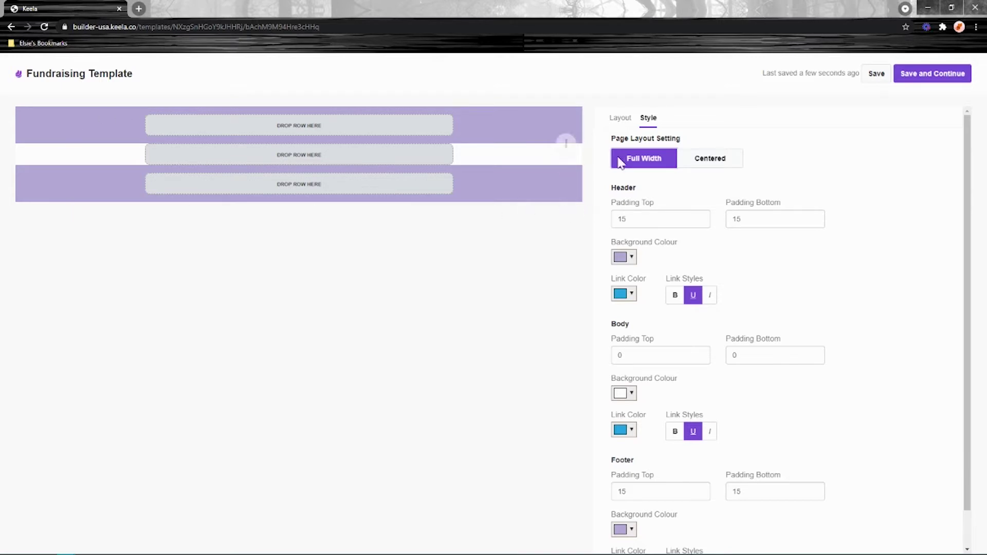
click(706, 169)
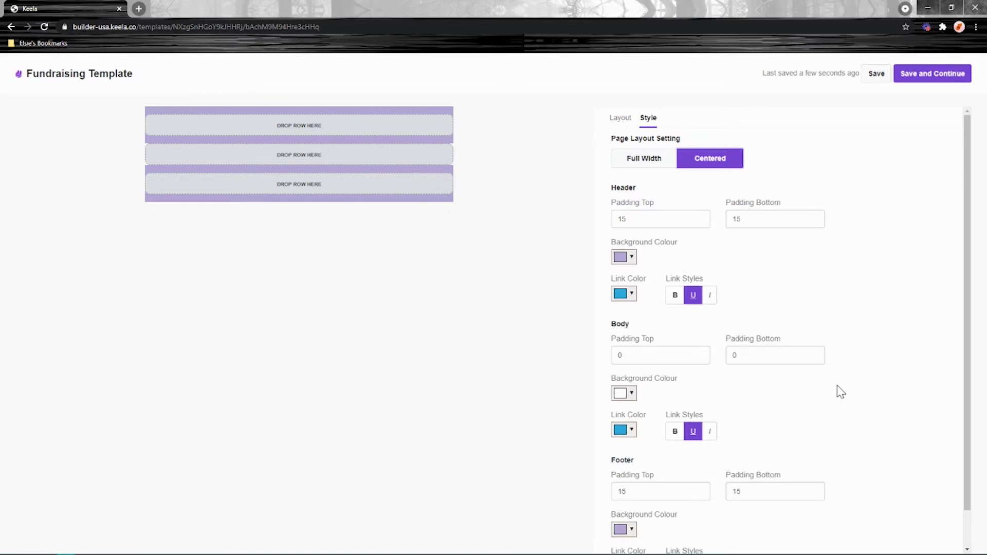
- Show the Layout tab's rows and content blocks, then drop a one-column row into the header
click(620, 117)
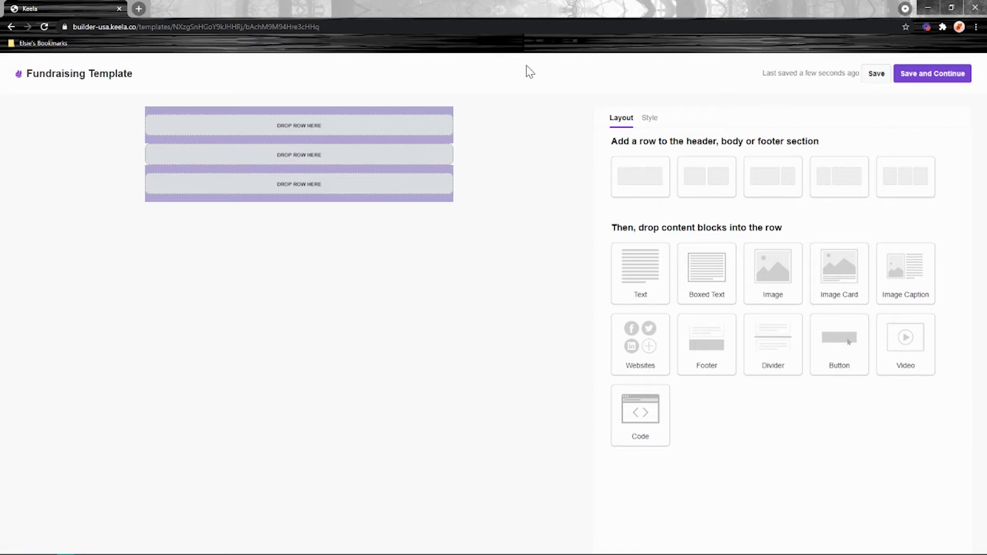
drag(641, 140, 658, 141)
drag(661, 227, 734, 227)
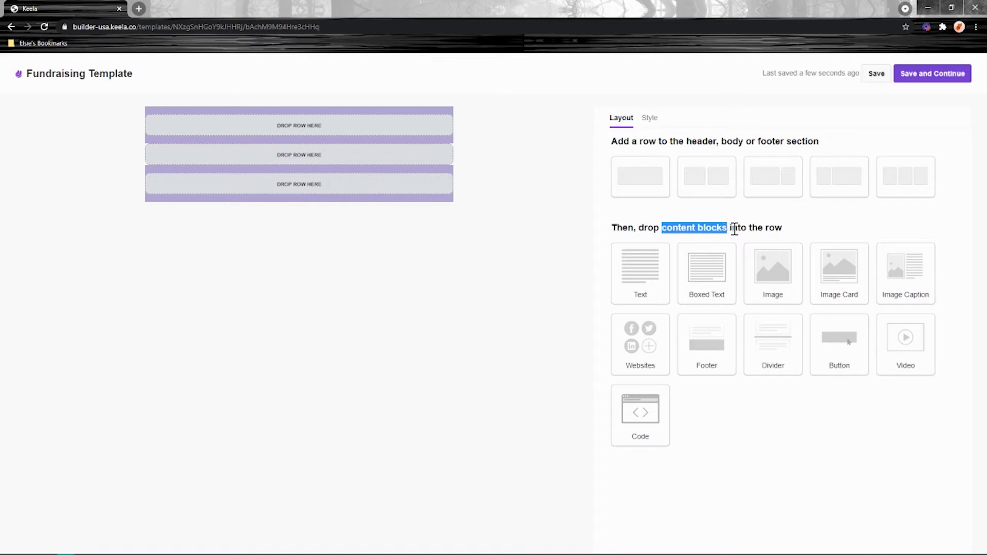
click(816, 231)
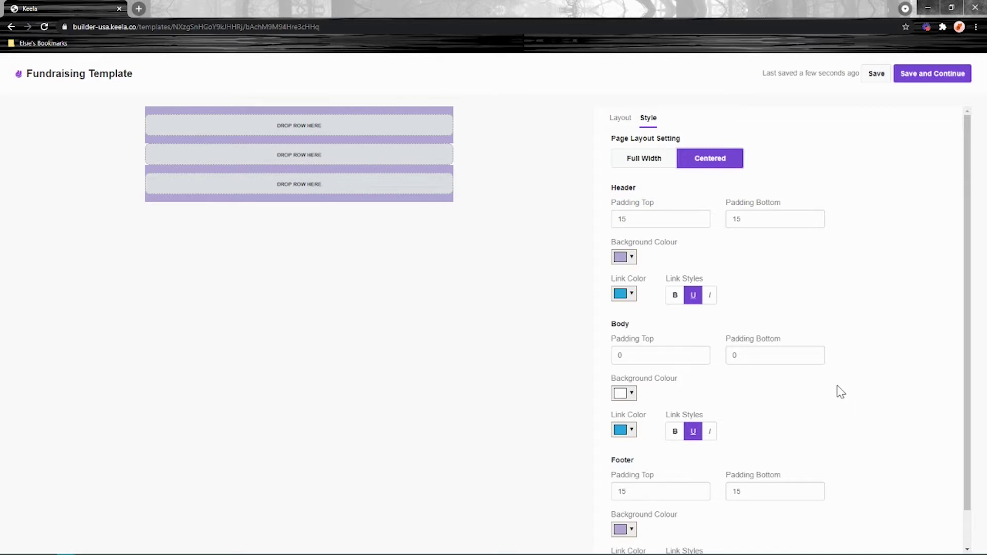
click(620, 118)
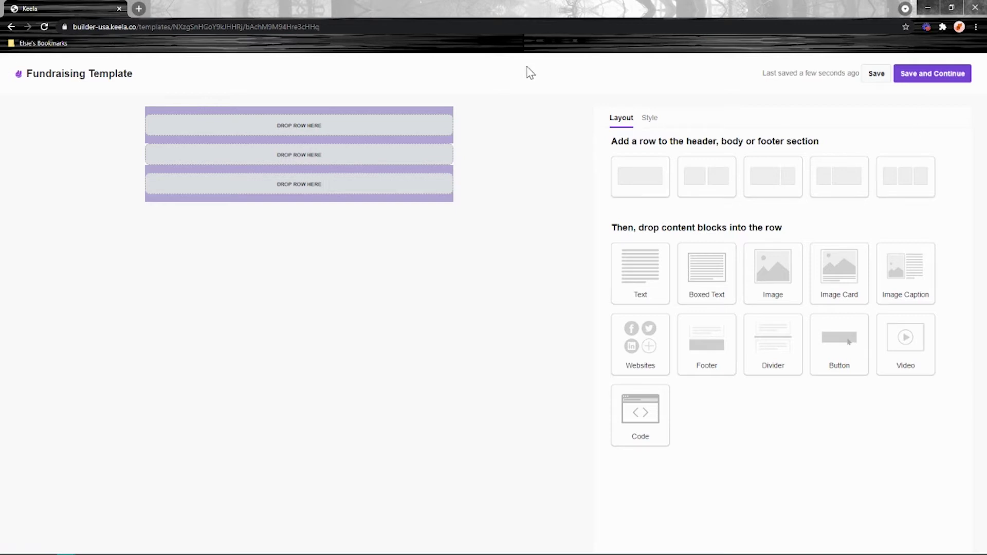
drag(641, 141, 659, 142)
drag(662, 226, 728, 229)
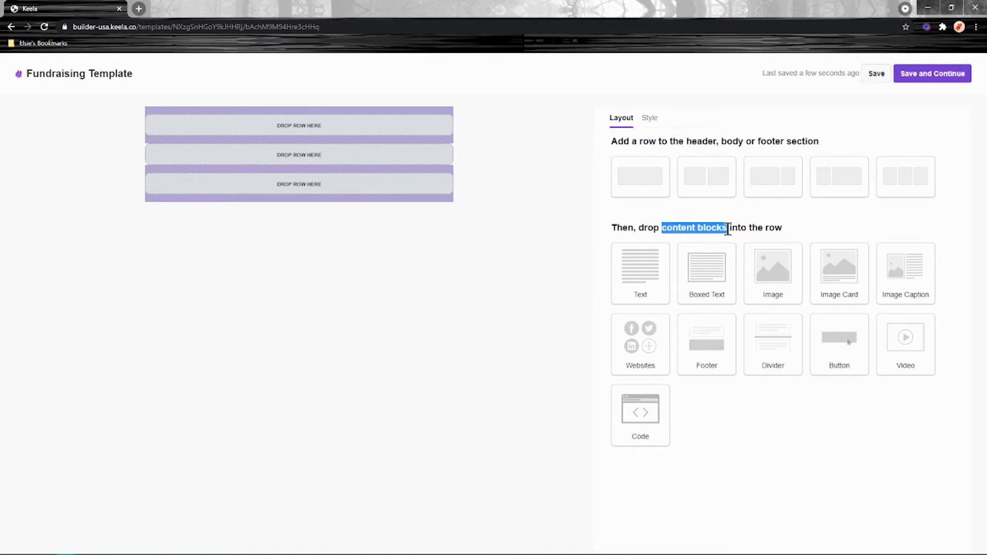
click(814, 225)
drag(645, 174, 360, 126)
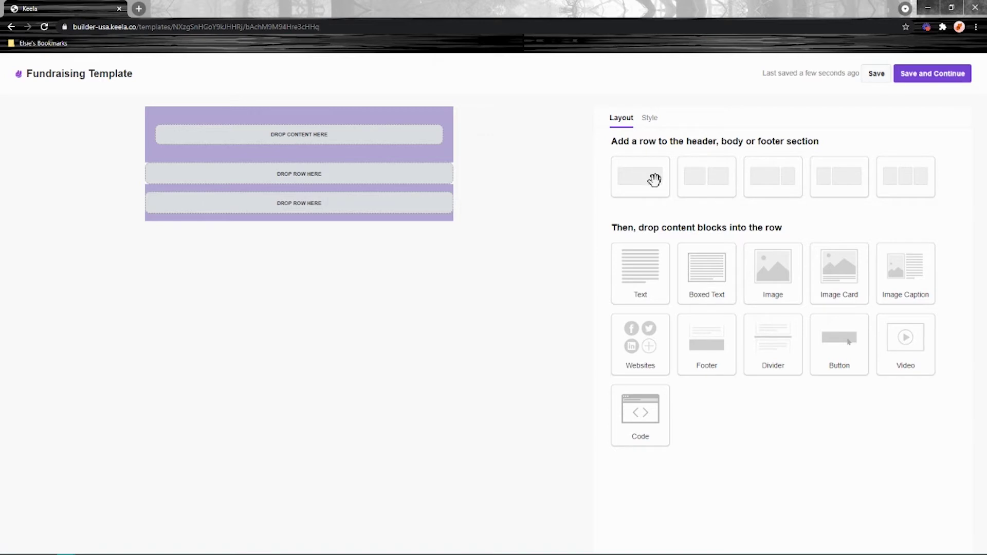
- Add a one-column footer row, plus two-column and one-third/two-thirds rows in the body
drag(653, 174, 353, 200)
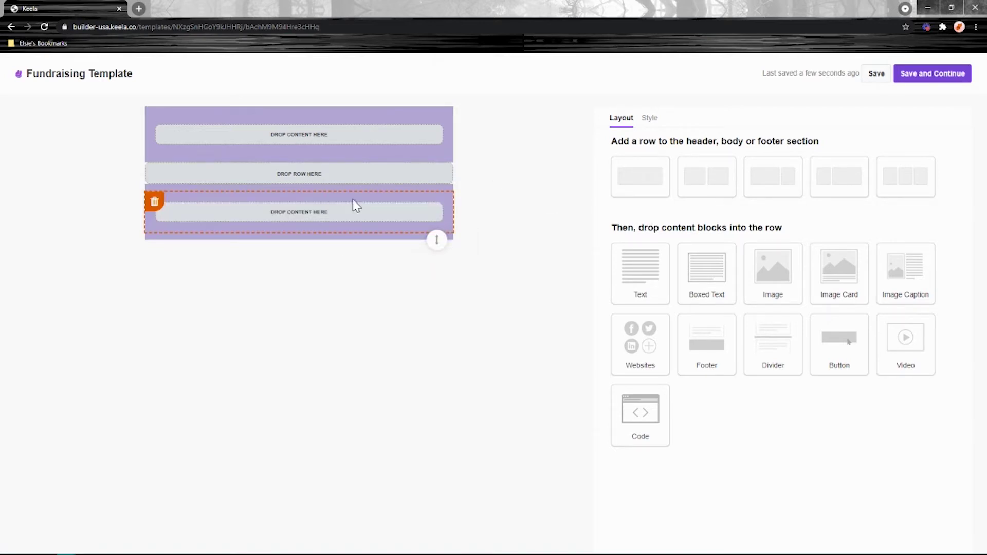
drag(705, 171, 374, 177)
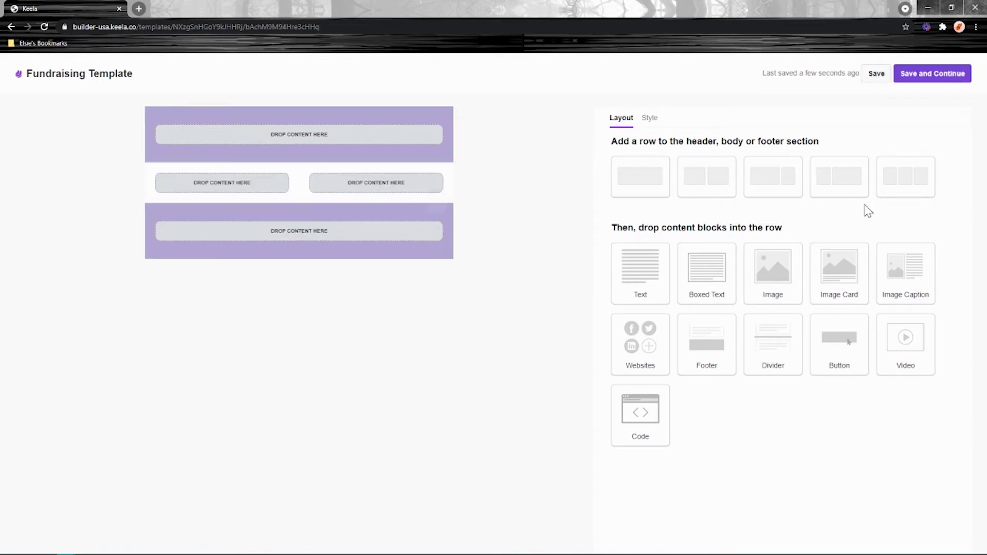
drag(849, 175, 400, 201)
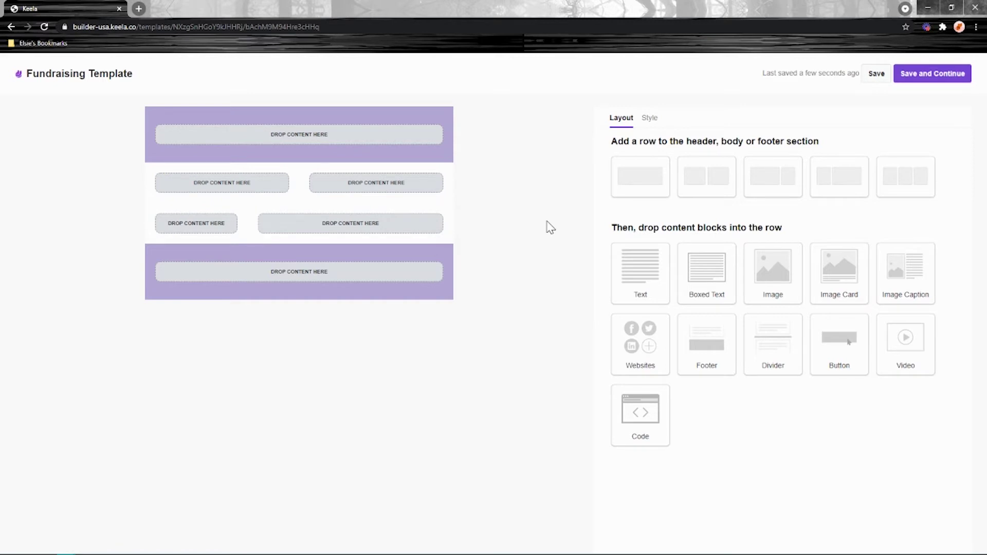
- Place an Image block in the header row
drag(727, 227, 662, 227)
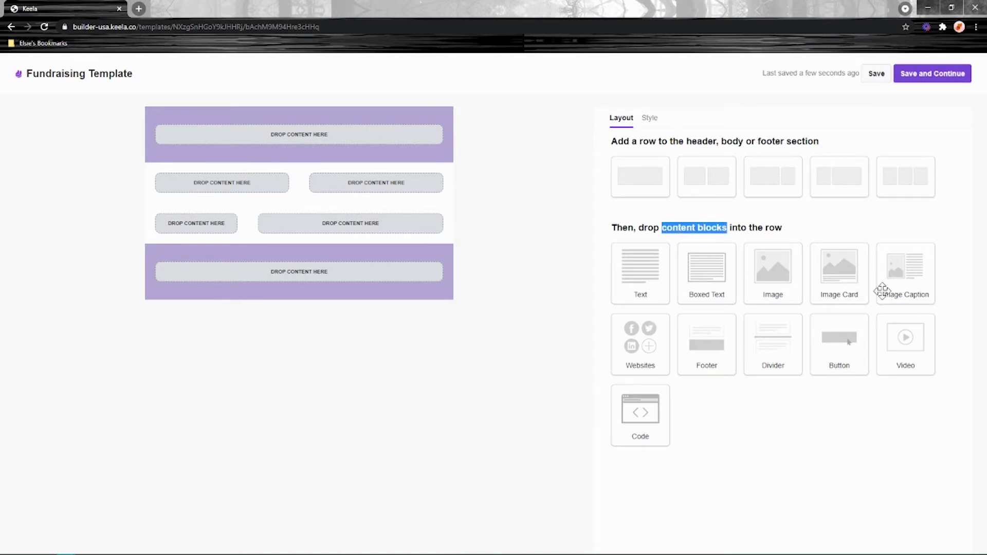
click(822, 208)
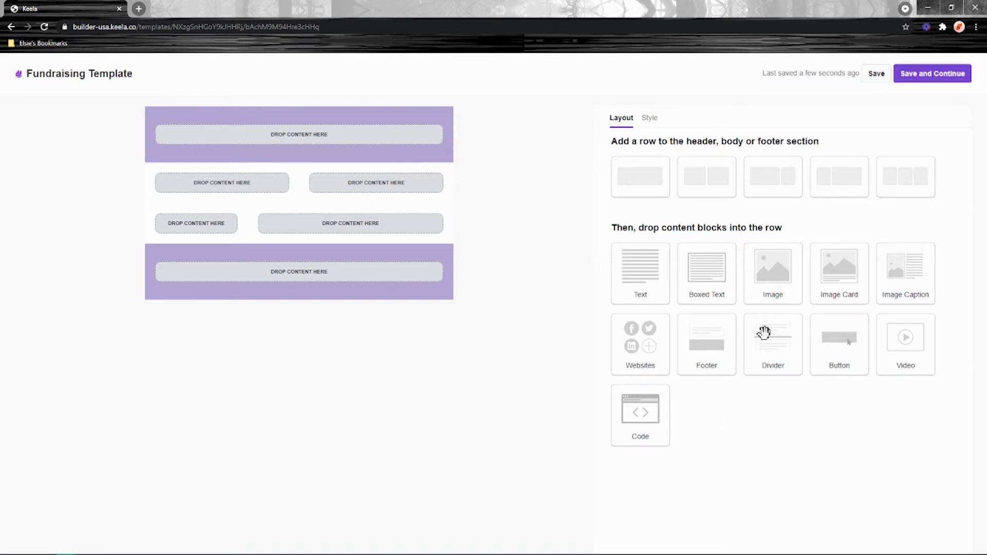
drag(771, 266, 342, 143)
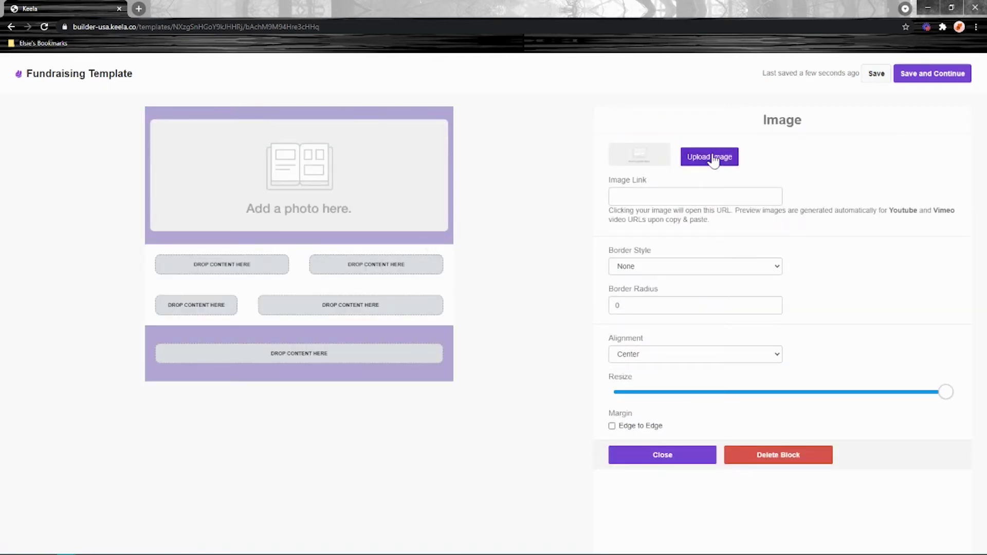
- Search web images for a cat and upload the chosen cat photo into the header
click(716, 161)
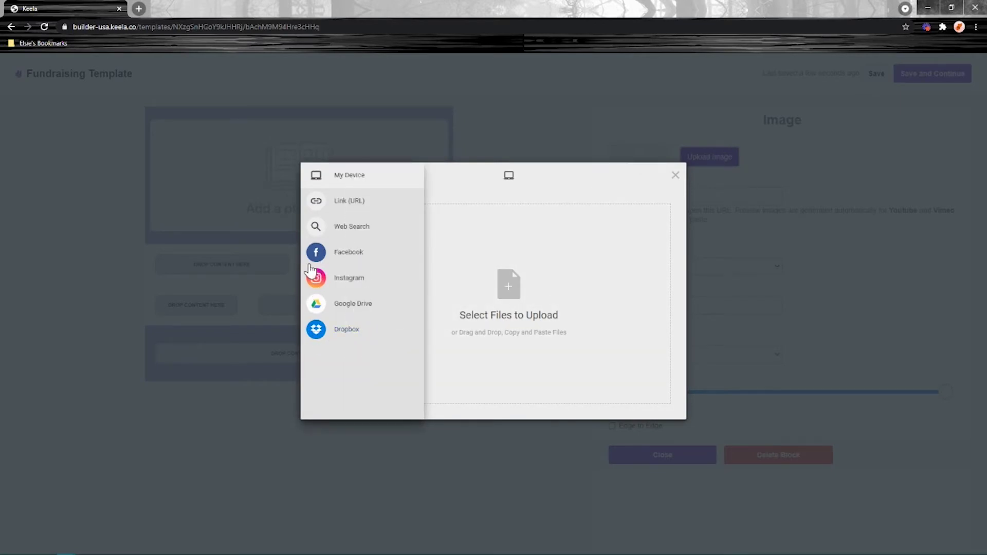
click(370, 230)
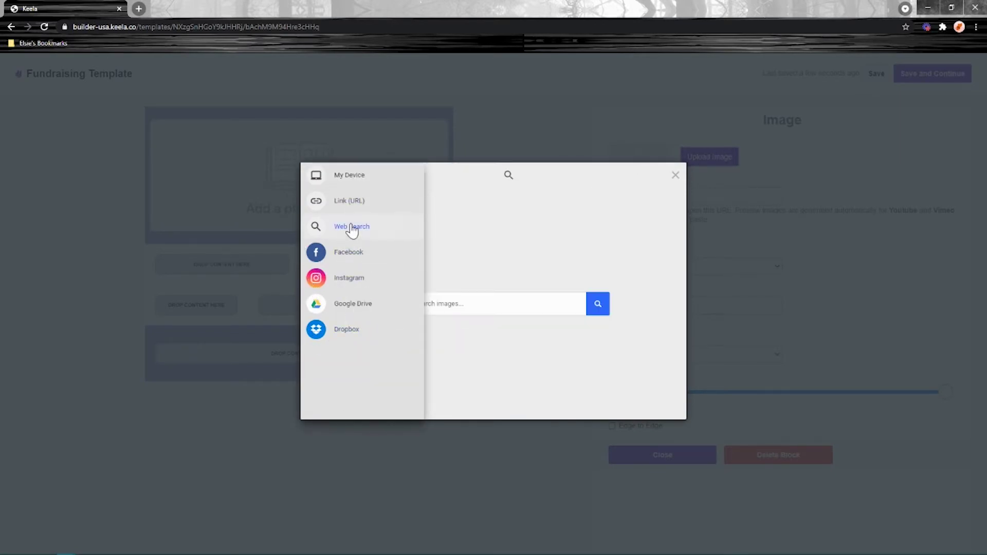
text(d)
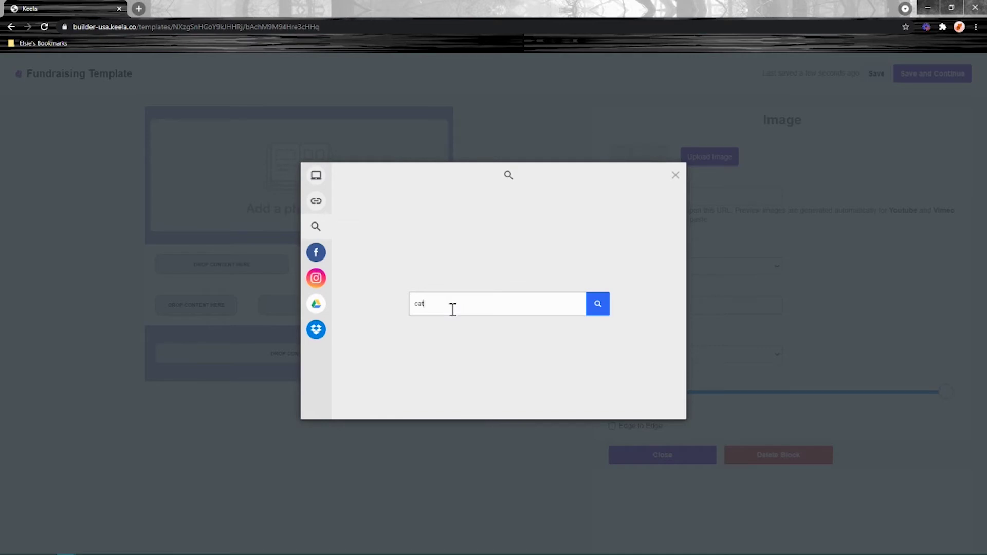
key(Return)
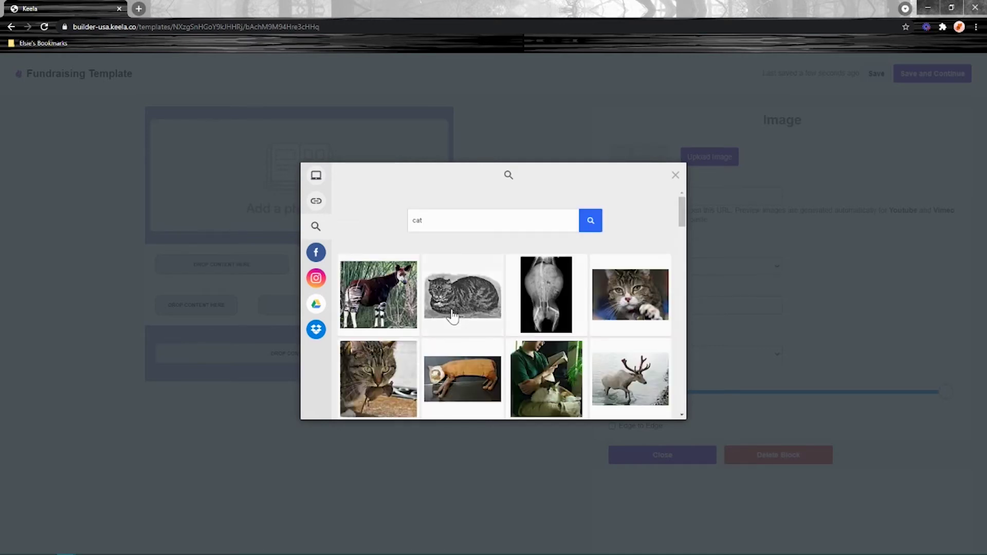
click(452, 315)
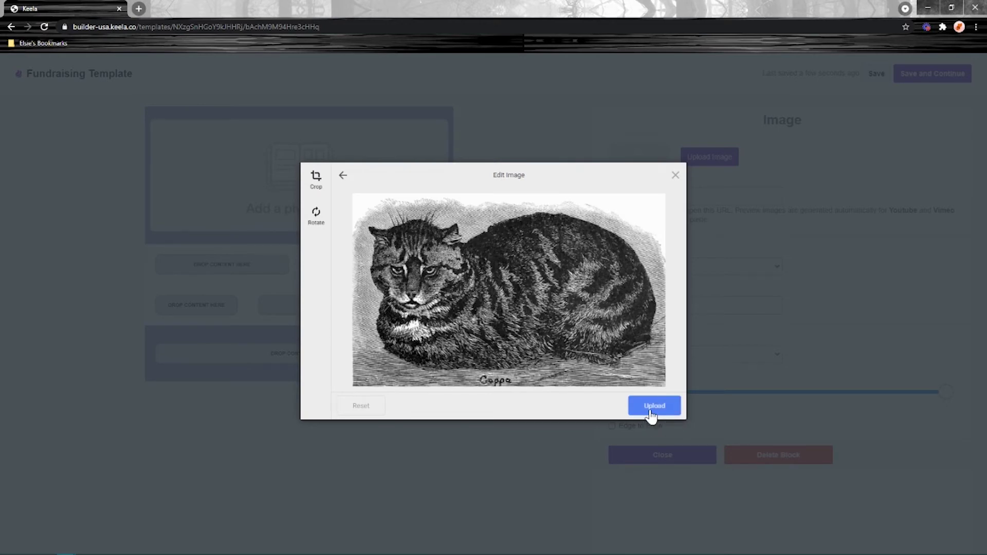
click(344, 177)
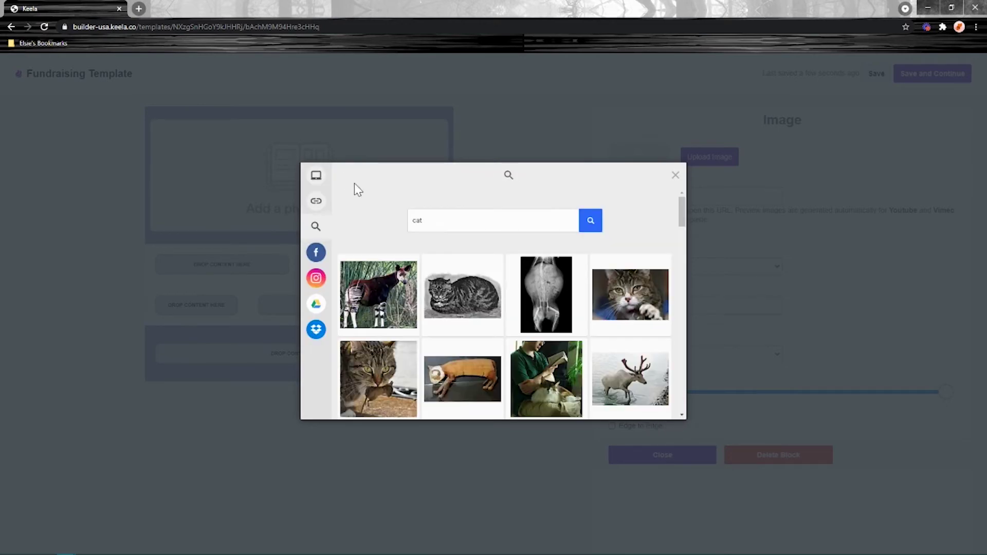
click(535, 349)
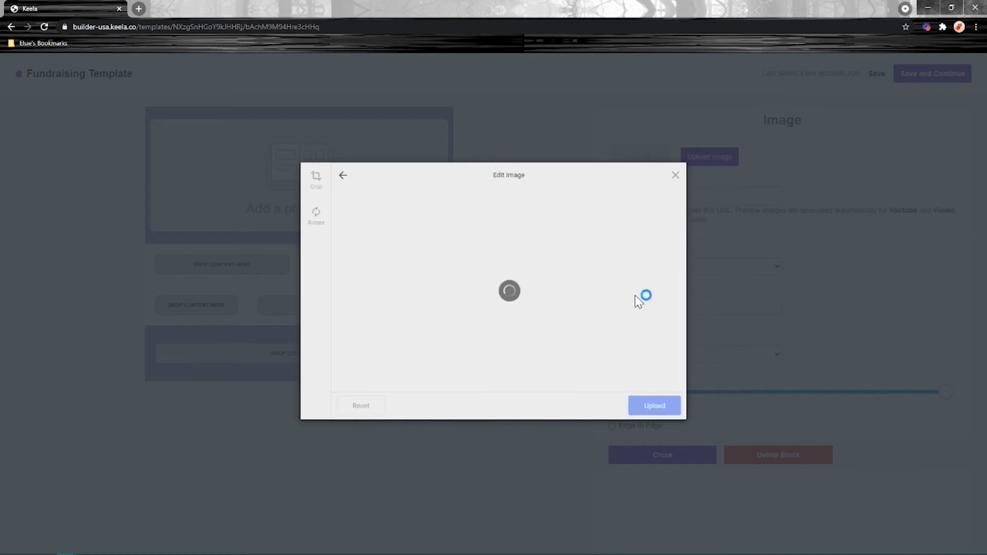
click(662, 409)
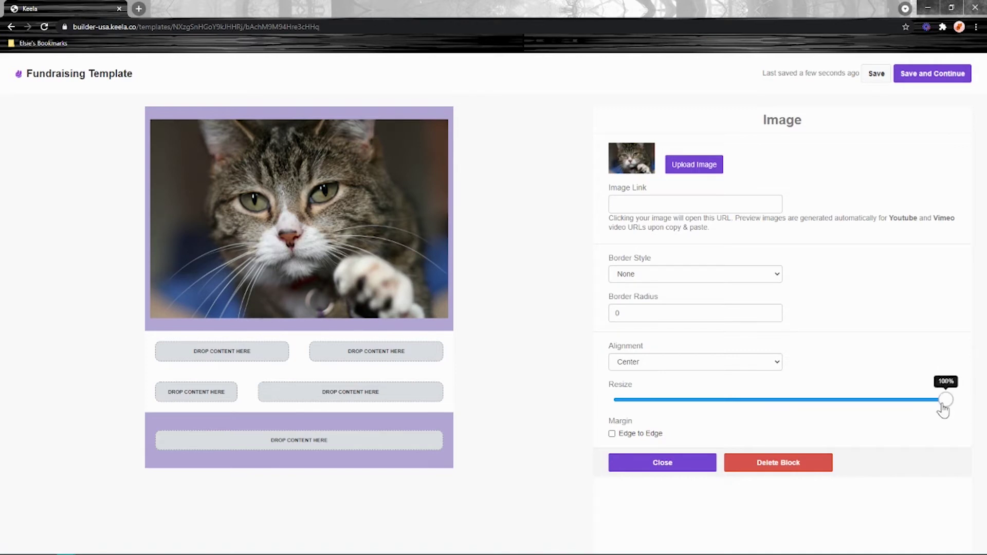
- Shrink the cat image to 30% and put a Text block in the body's first slot
drag(943, 407, 710, 412)
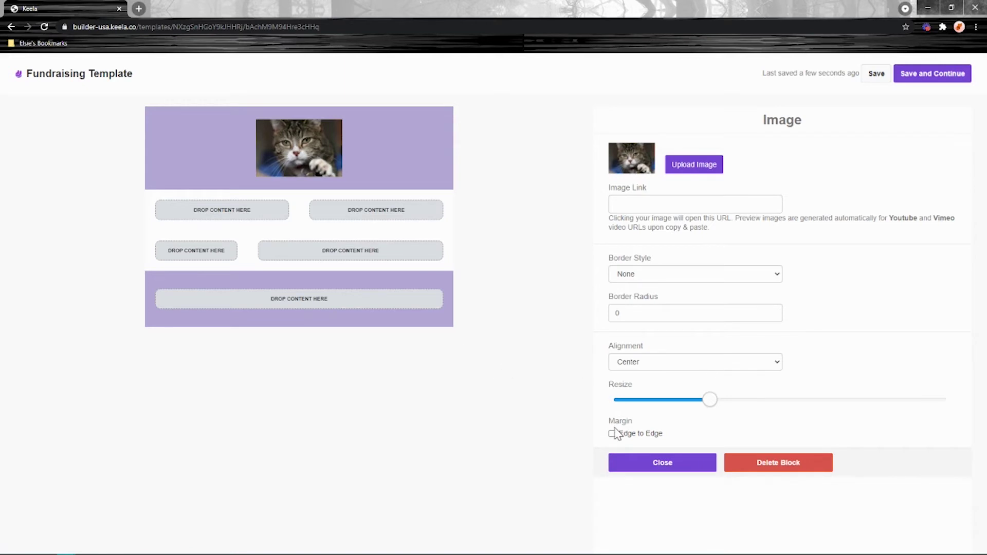
click(678, 469)
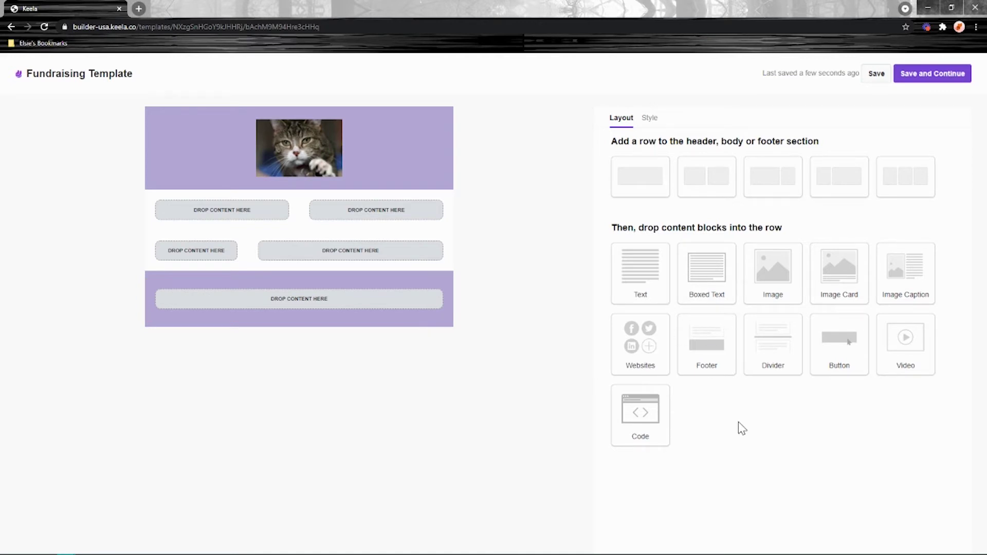
drag(640, 267, 212, 221)
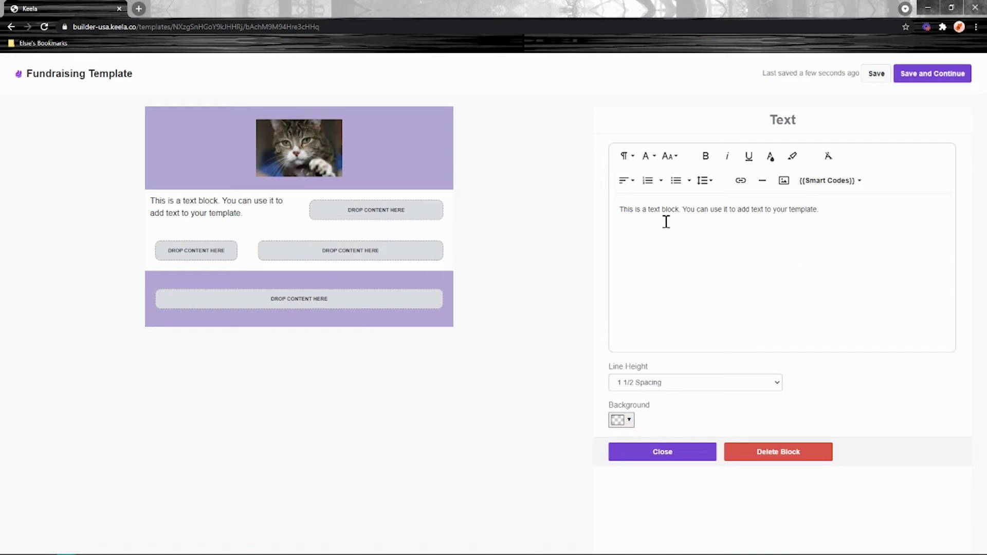
- Add a 'Dear' line above the sample text in the body text block
key(Return)
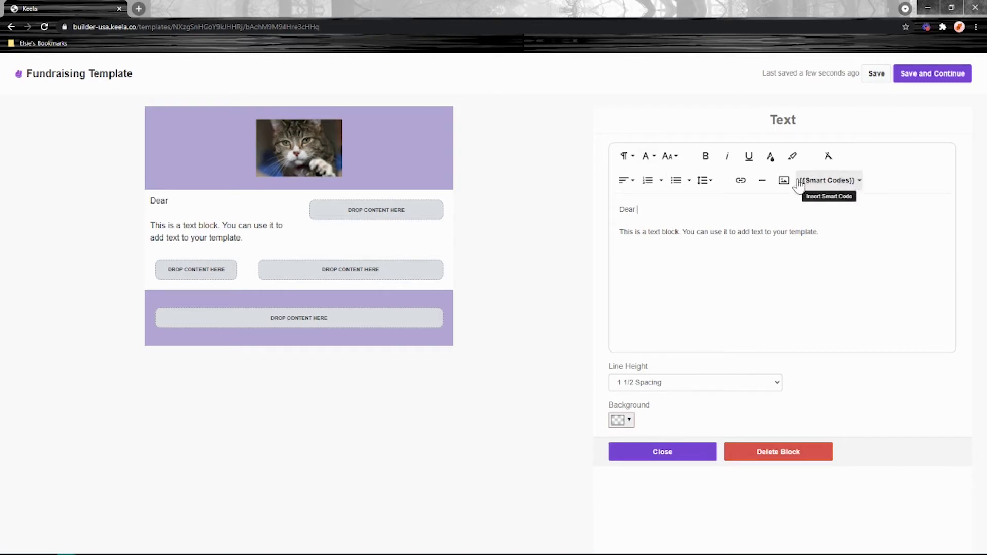
click(845, 184)
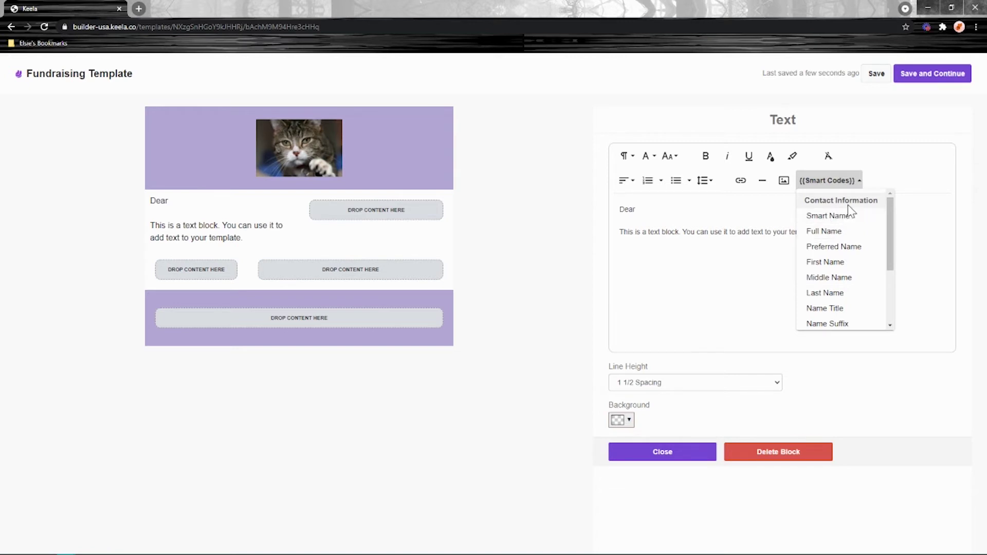
- Insert the Smart Name code so the greeting reads 'Dear {{smartname}},'
click(836, 218)
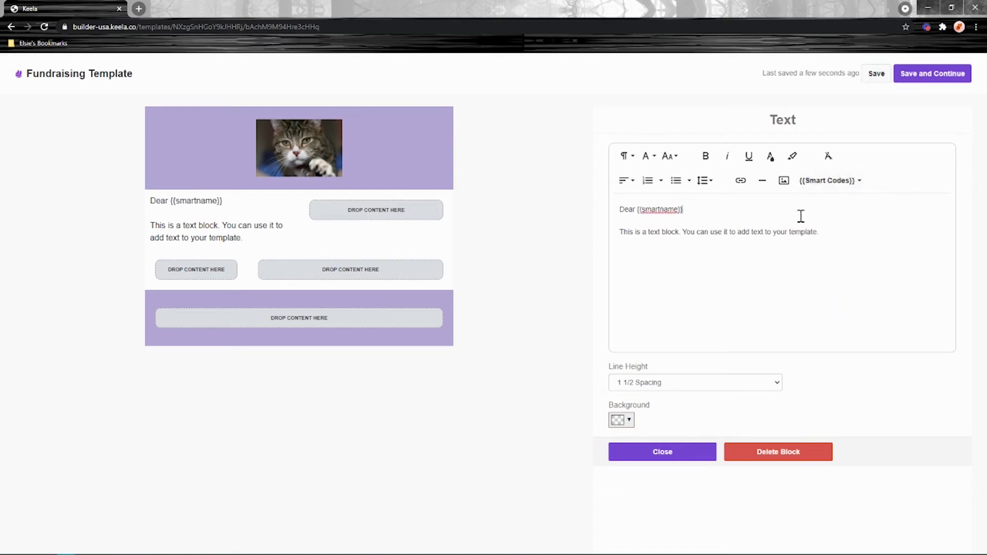
click(837, 181)
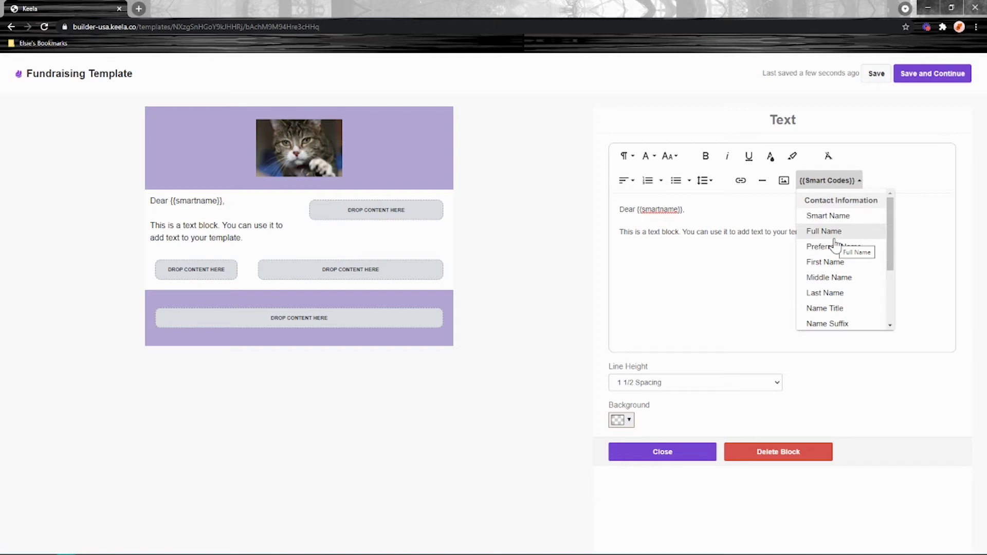
click(687, 274)
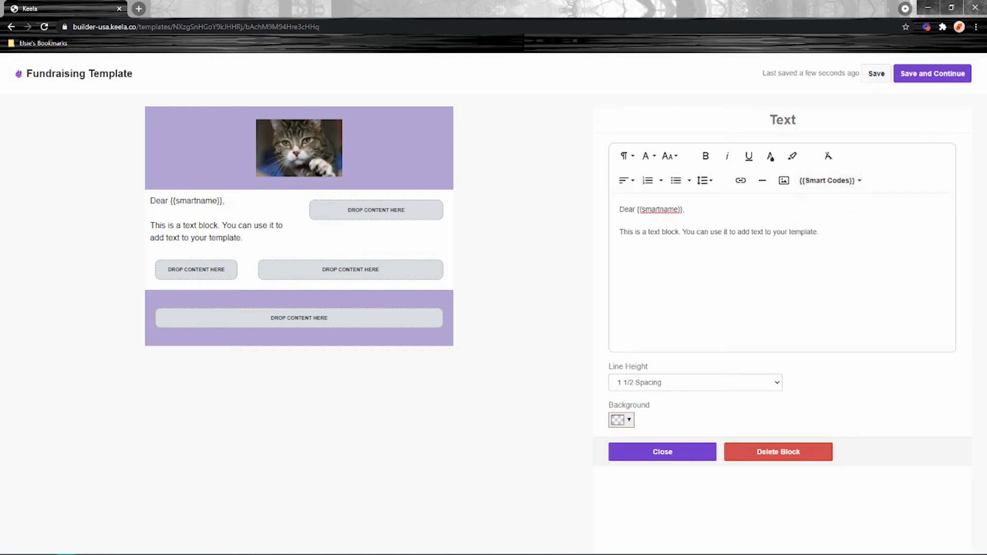
- Close the greeting text and add a button block to the body's second-row right slot
click(668, 455)
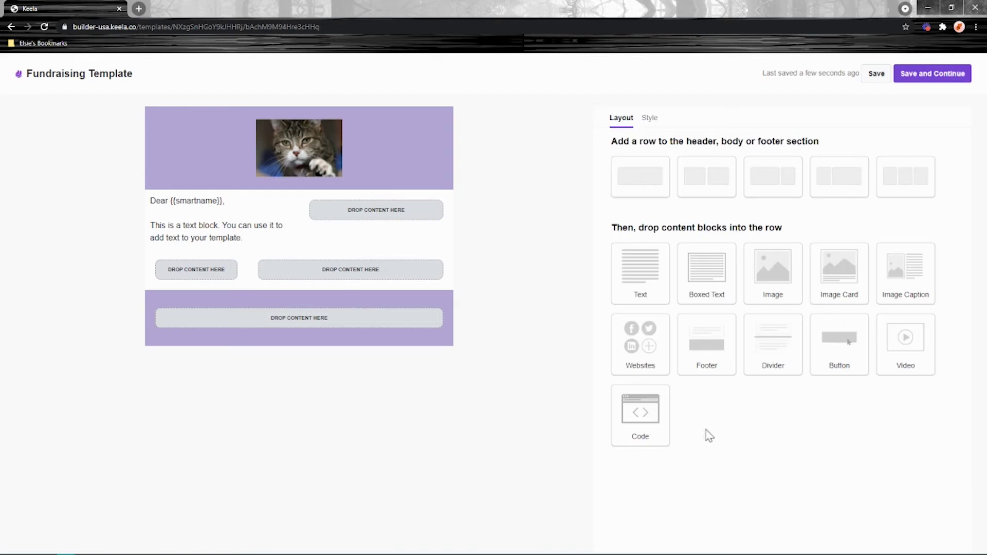
drag(862, 351, 312, 280)
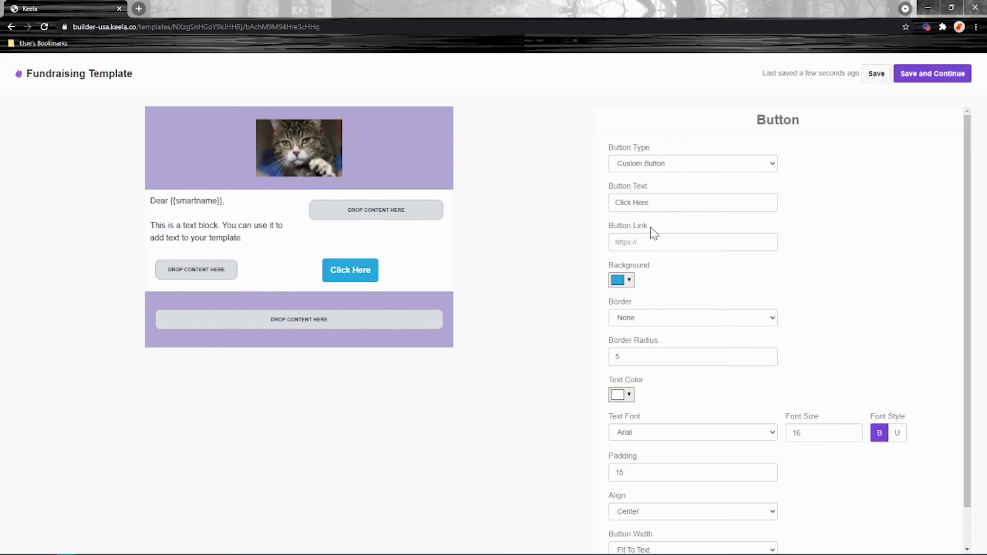
triple_click(627, 226)
click(875, 202)
- Set the Click Here button to link to a custom form rather than a donation form
click(725, 164)
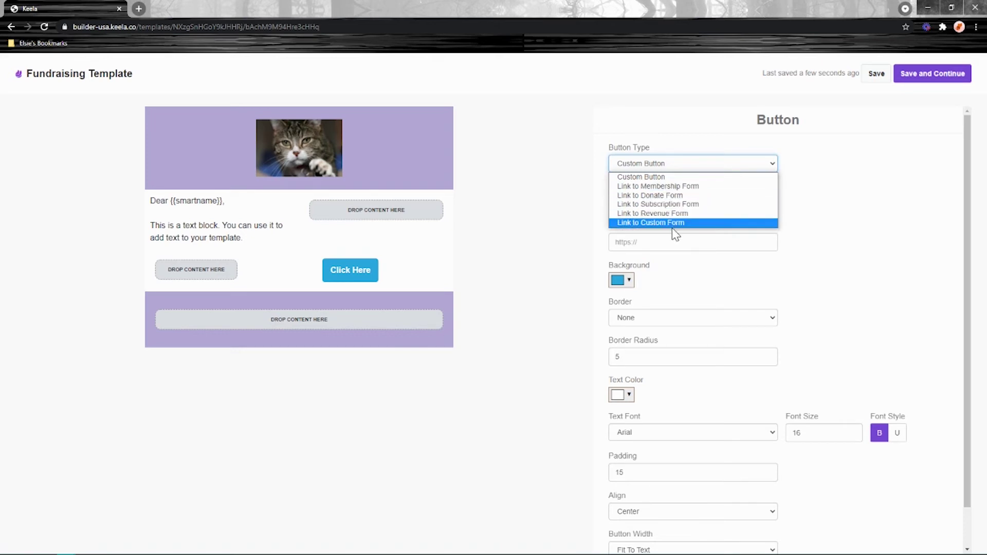
click(659, 195)
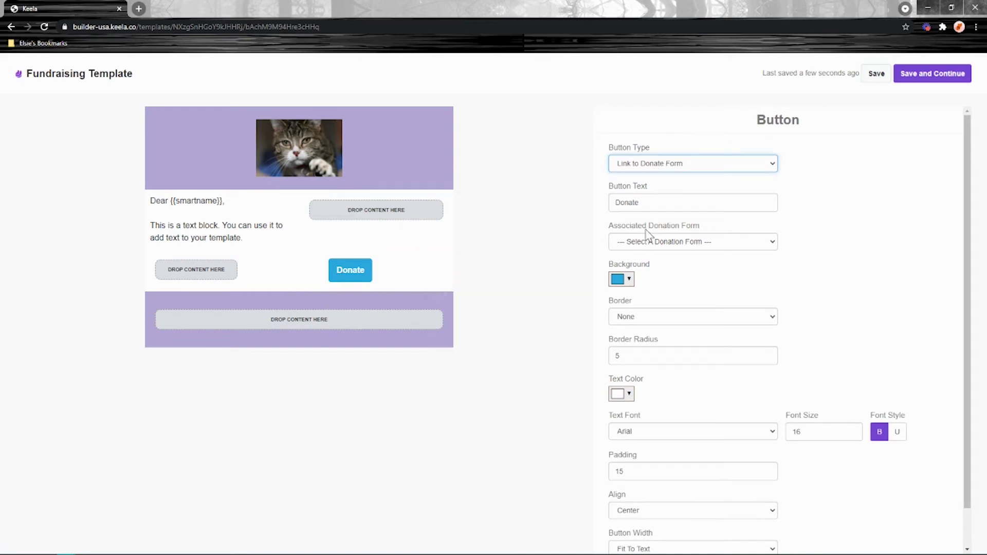
click(726, 246)
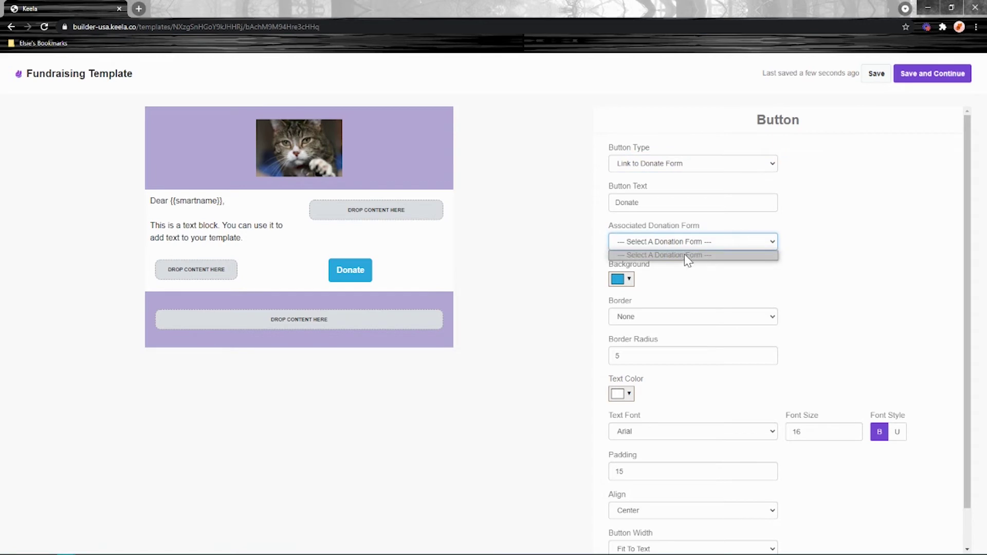
click(689, 257)
click(743, 239)
click(689, 281)
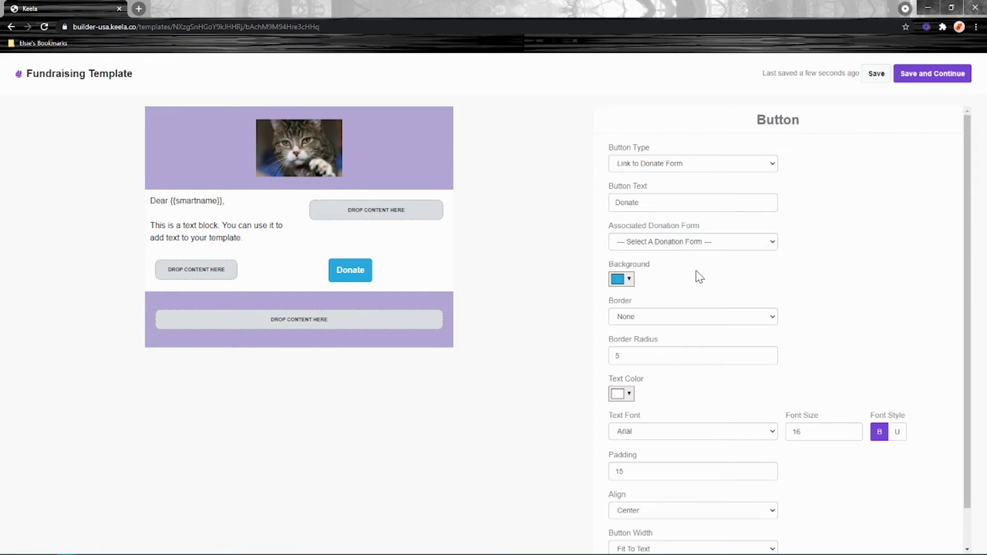
mouse_move(341, 282)
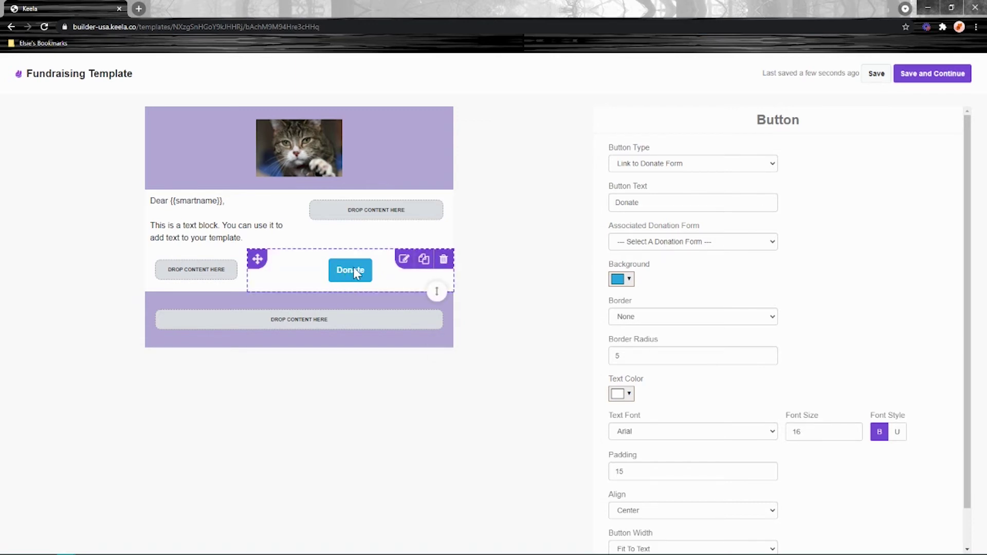
click(695, 166)
click(658, 223)
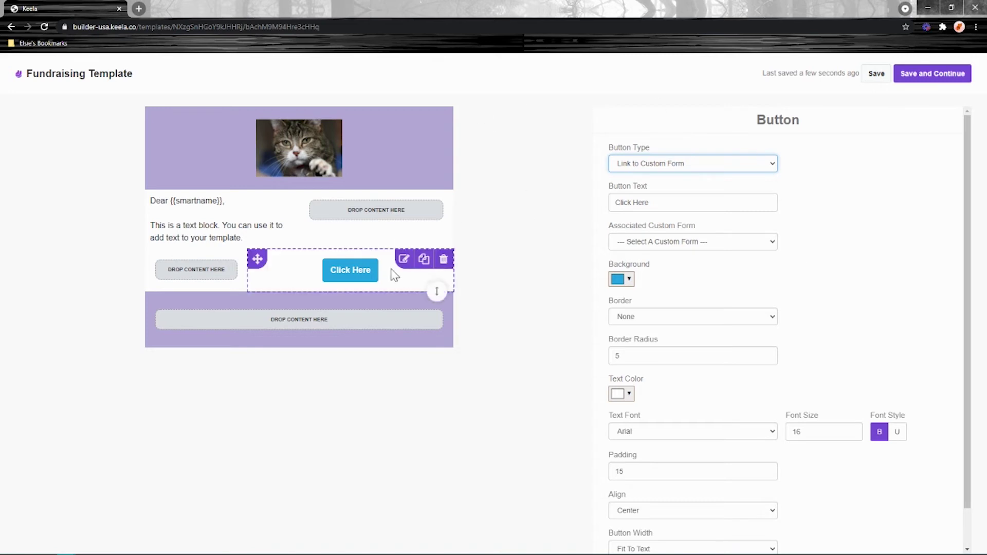
scroll(751, 411, down, 1)
click(689, 540)
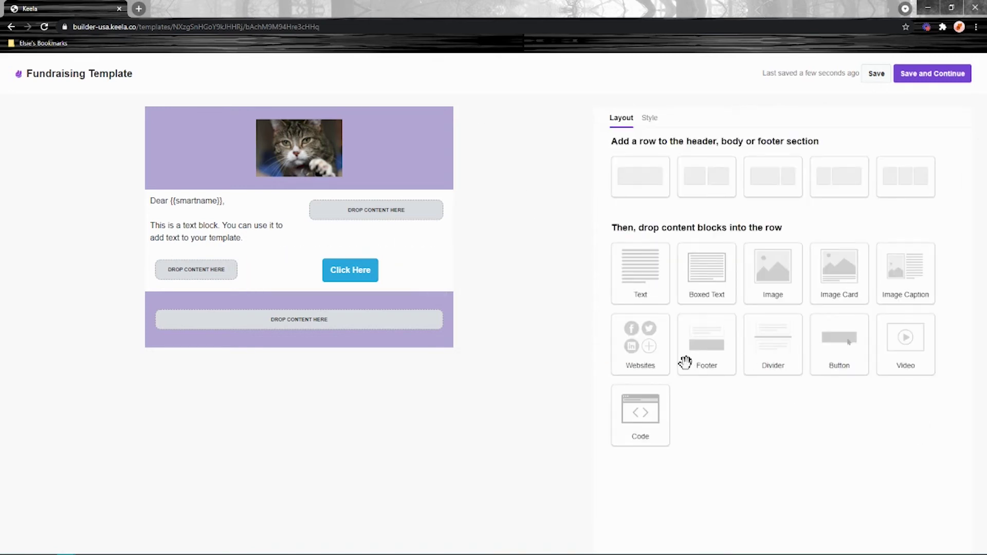
- Drop the Websites block into the footer and review its Facebook, Twitter and website URLs
drag(647, 337, 319, 326)
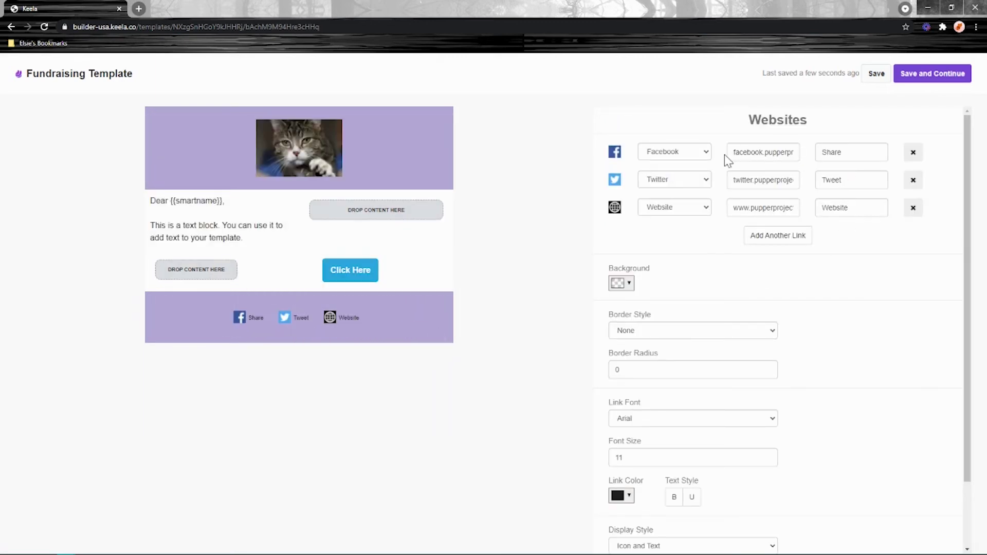
drag(729, 154, 786, 152)
drag(739, 180, 812, 181)
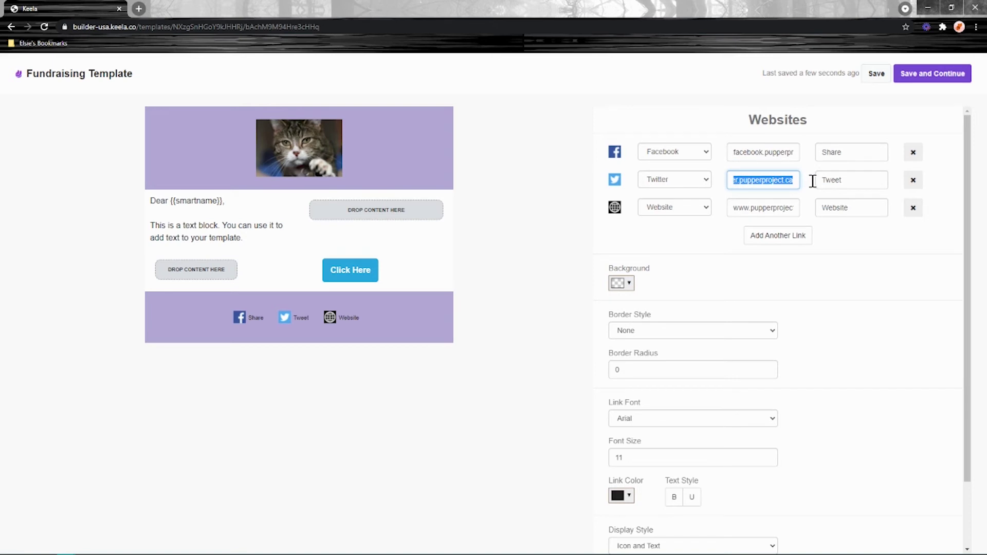
drag(740, 208, 824, 209)
click(857, 256)
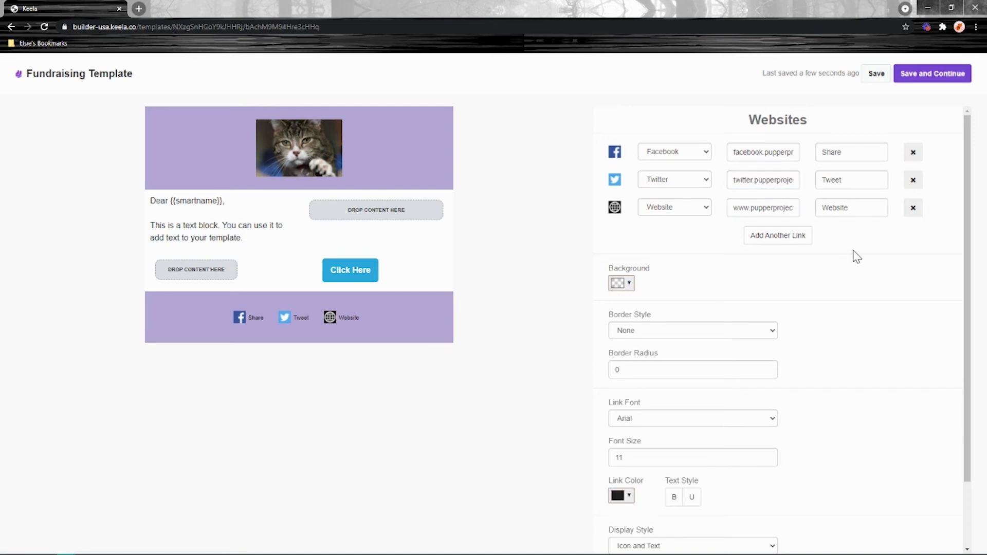
scroll(664, 495, down, 2)
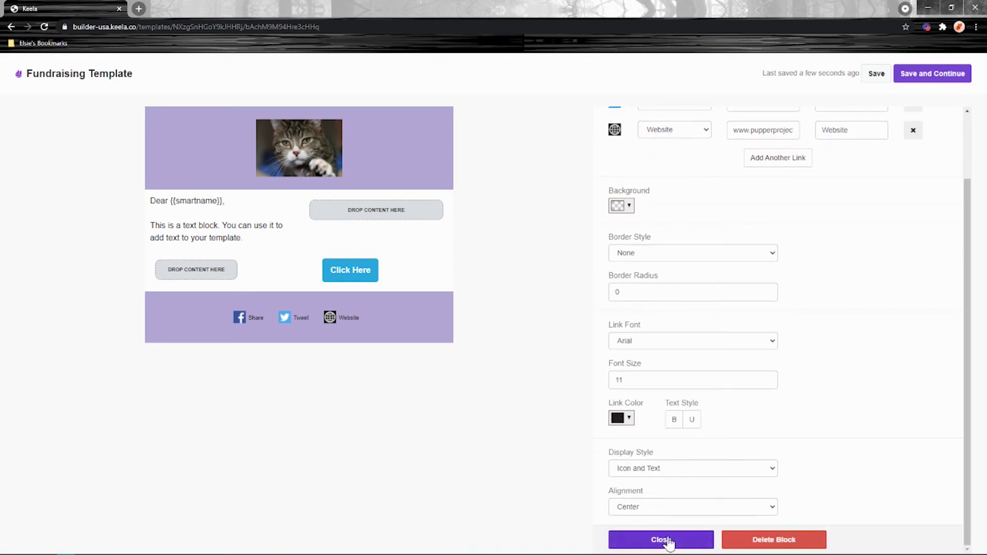
click(685, 538)
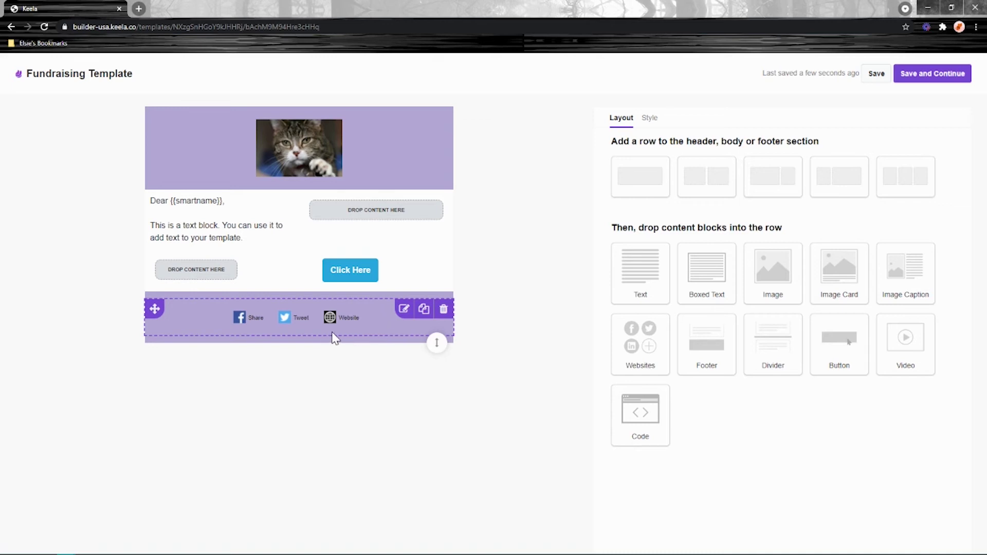
- Delete the footer's social links block and re-add the Websites block to the footer row
click(321, 320)
click(444, 308)
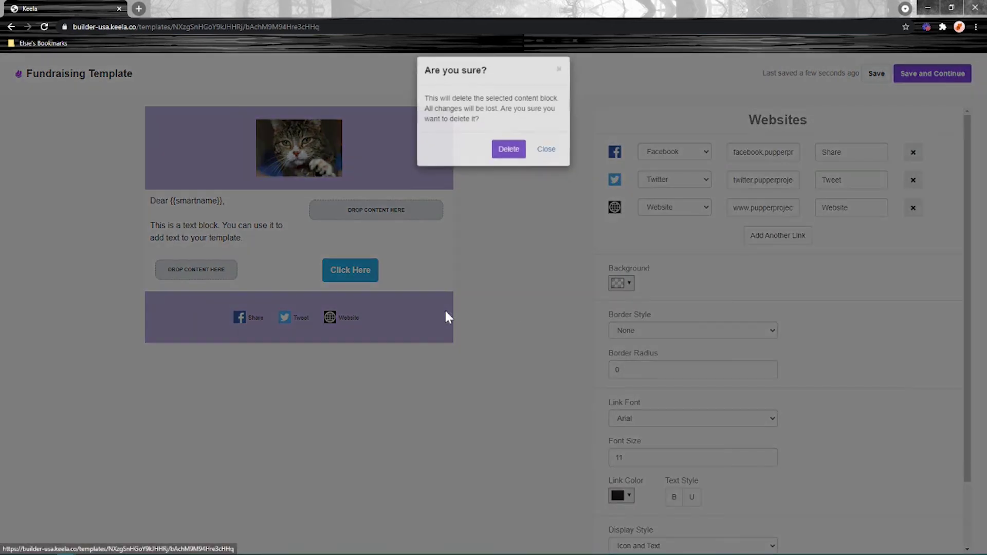
click(511, 157)
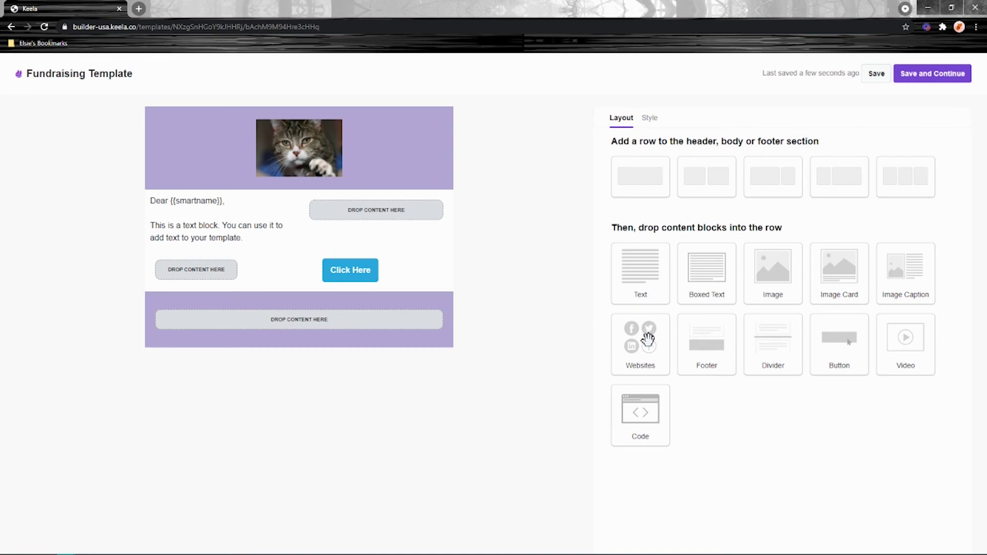
drag(648, 340, 362, 334)
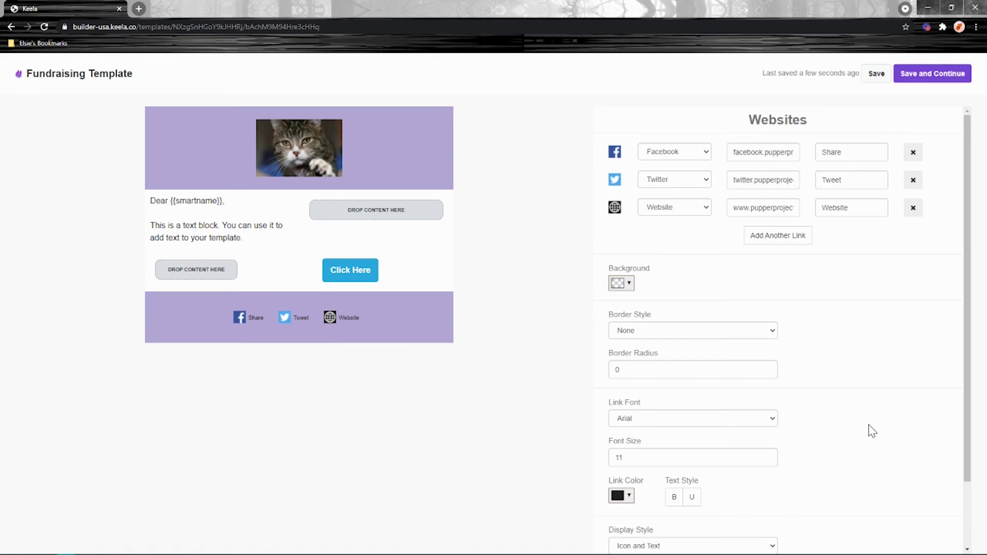
click(780, 433)
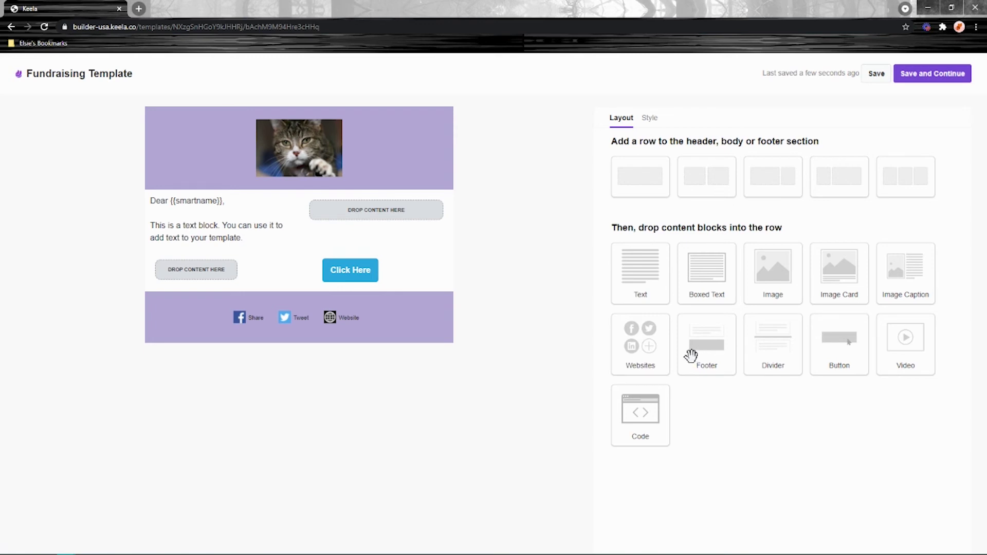
- Keep the social icons when Footer is dropped on them, and add a one-column row below
mouse_move(701, 341)
mouse_down()
mouse_move(485, 346)
mouse_move(312, 297)
mouse_move(197, 309)
mouse_move(161, 297)
mouse_up()
drag(721, 339, 320, 322)
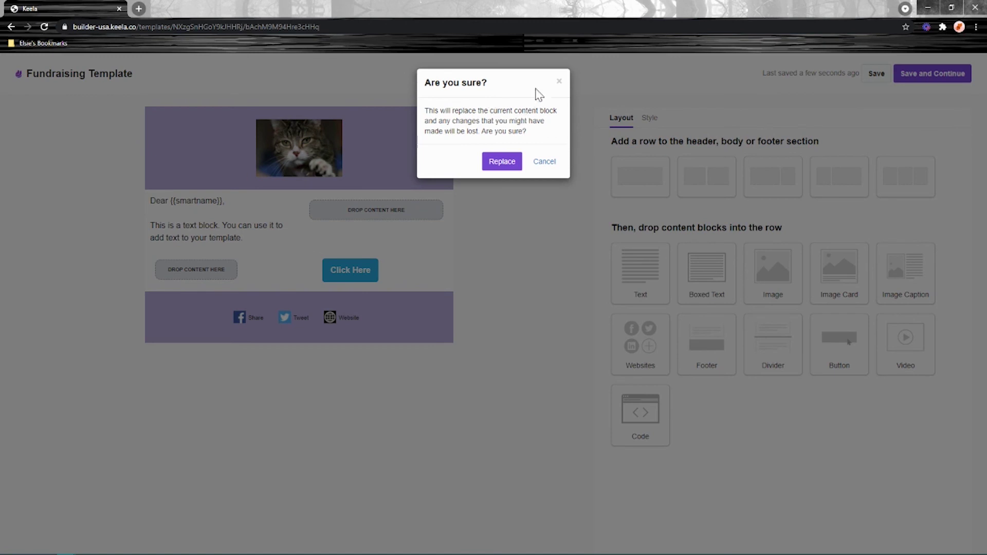
click(546, 162)
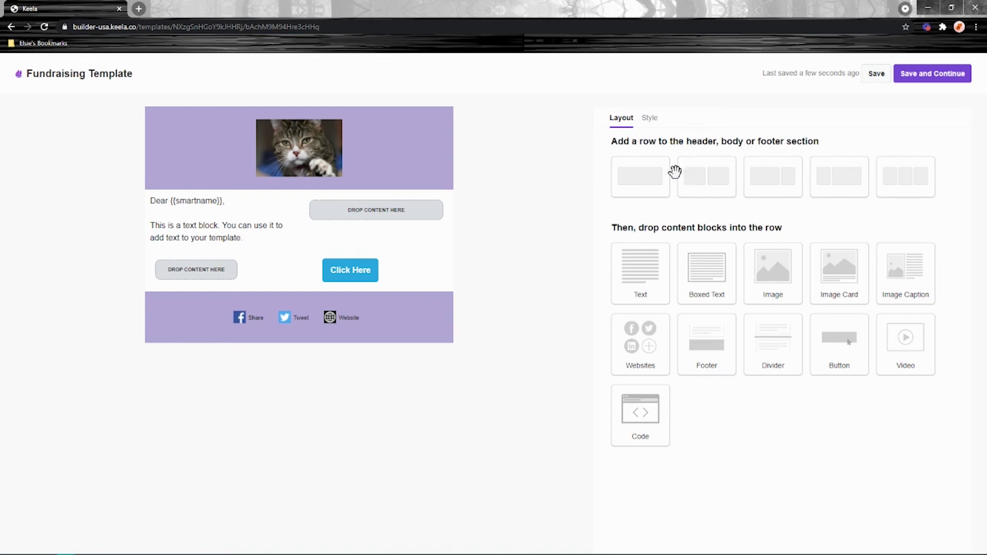
drag(652, 173, 340, 336)
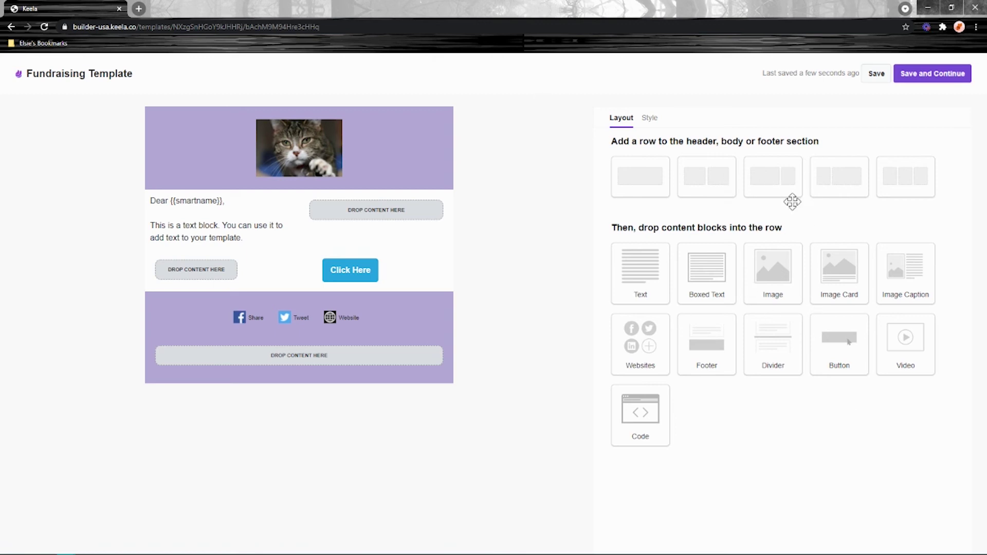
- Place the Footer block with copyright, mailing address and unsubscribe text in the new row
drag(699, 334, 273, 355)
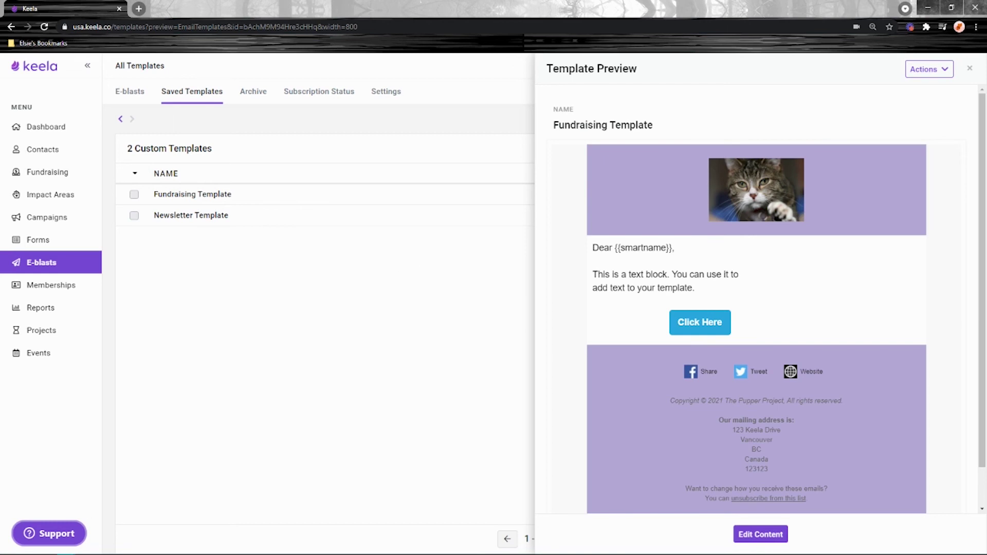
- In Support help, replace the e-blast search with 'content block'
click(34, 534)
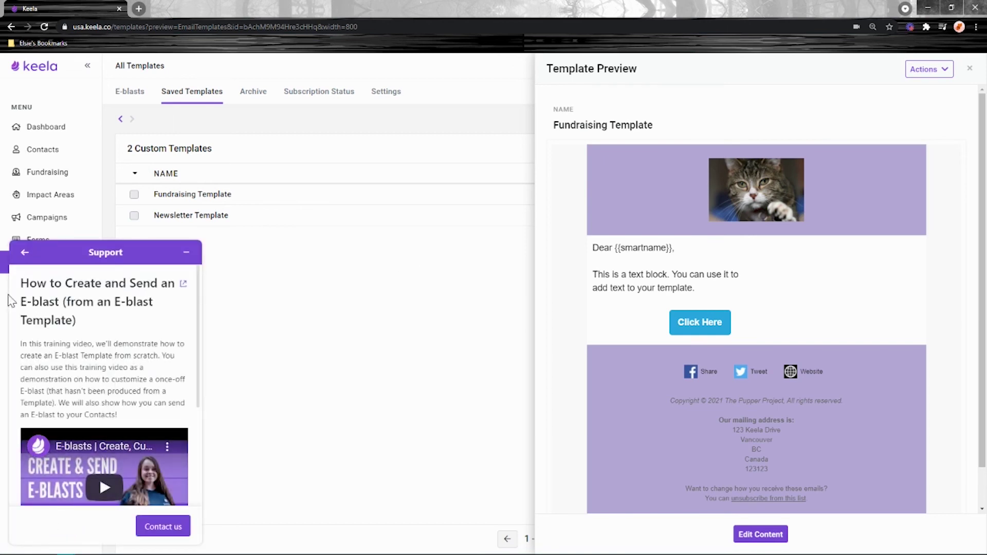
click(25, 252)
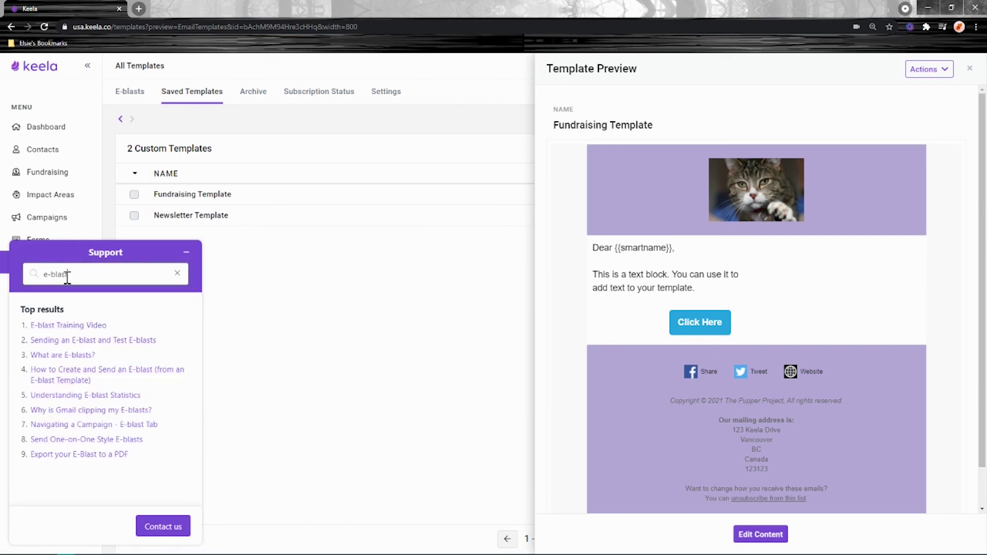
drag(68, 275, 41, 274)
text(content block)
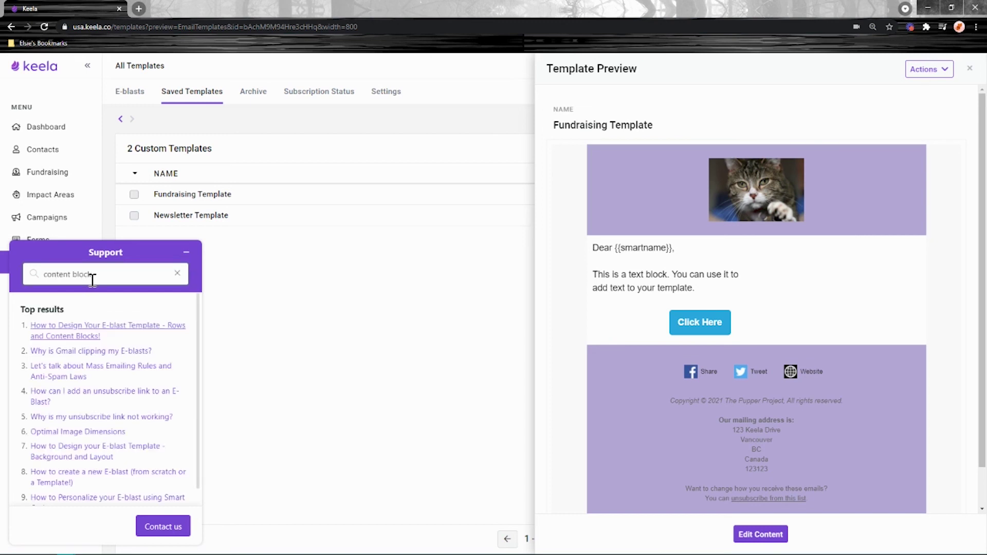
- Open the 'Rows and Content Blocks' e-blast design article and read through it
click(77, 332)
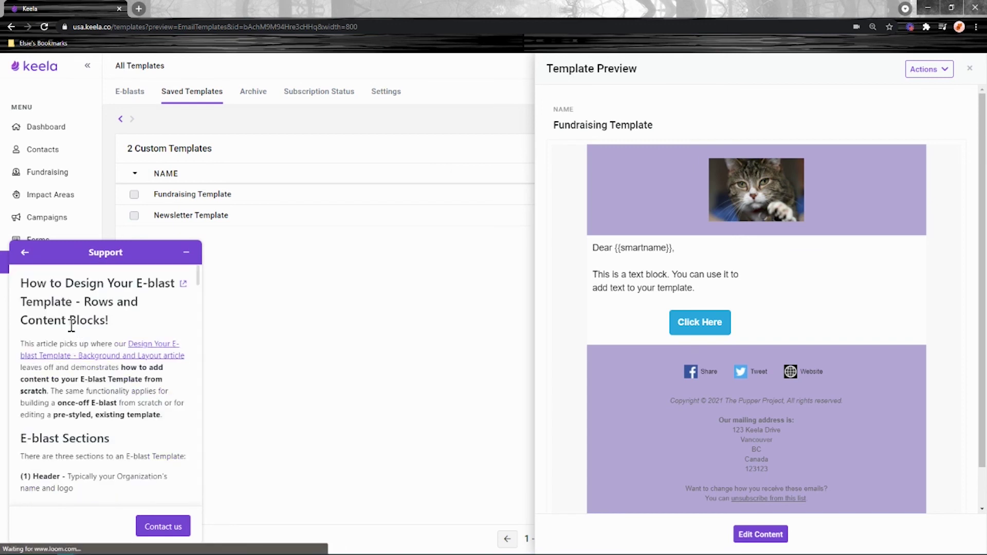
scroll(134, 352, down, 3)
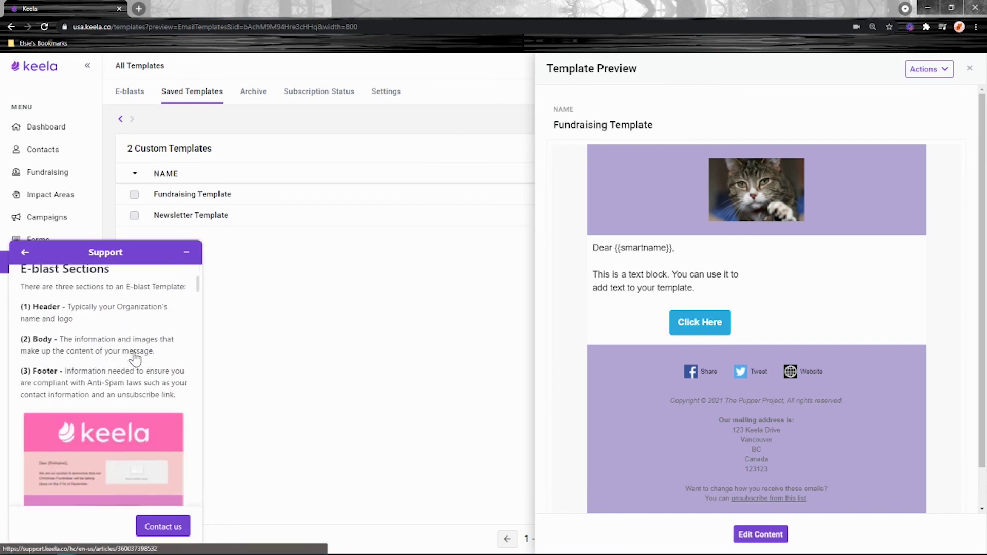
scroll(135, 352, down, 15)
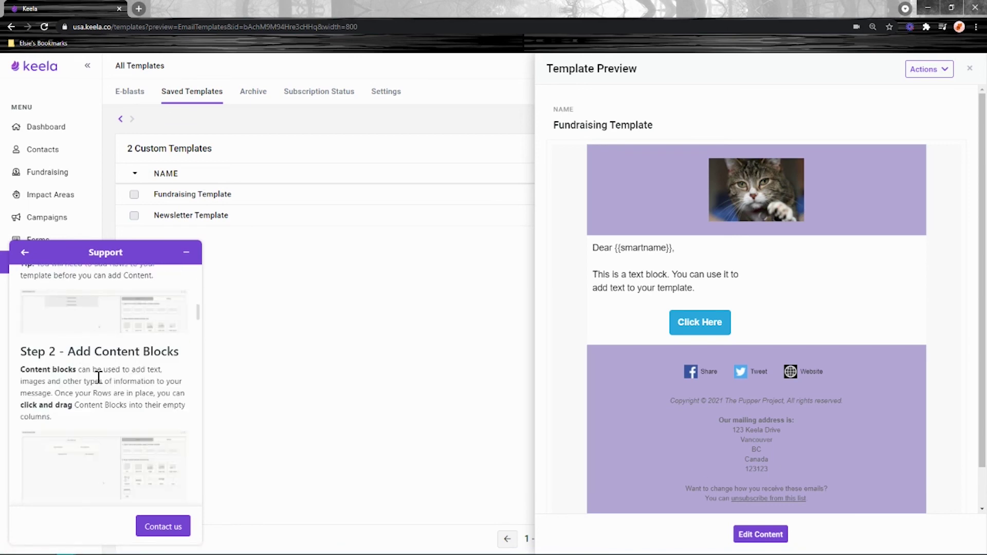
scroll(93, 391, up, 5)
scroll(98, 342, down, 7)
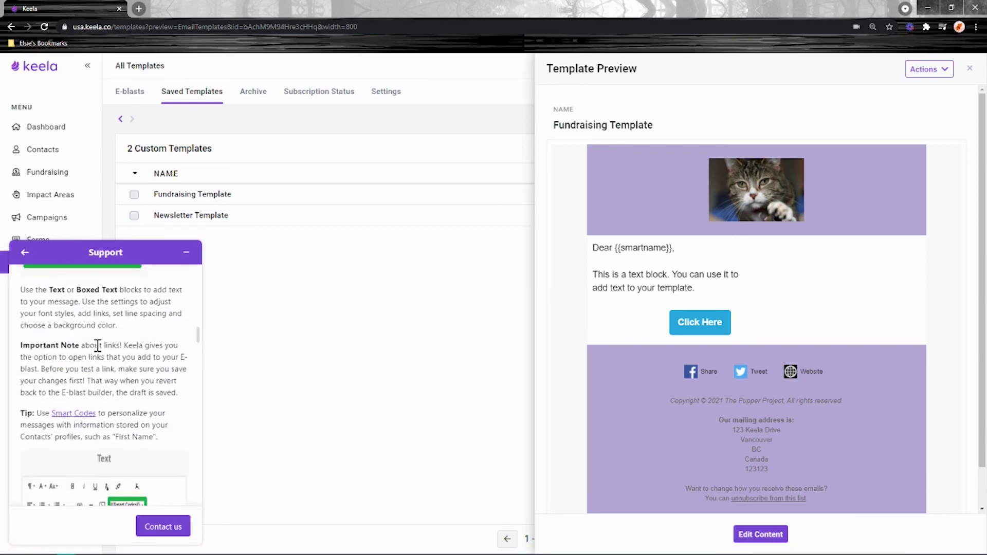
scroll(97, 345, down, 10)
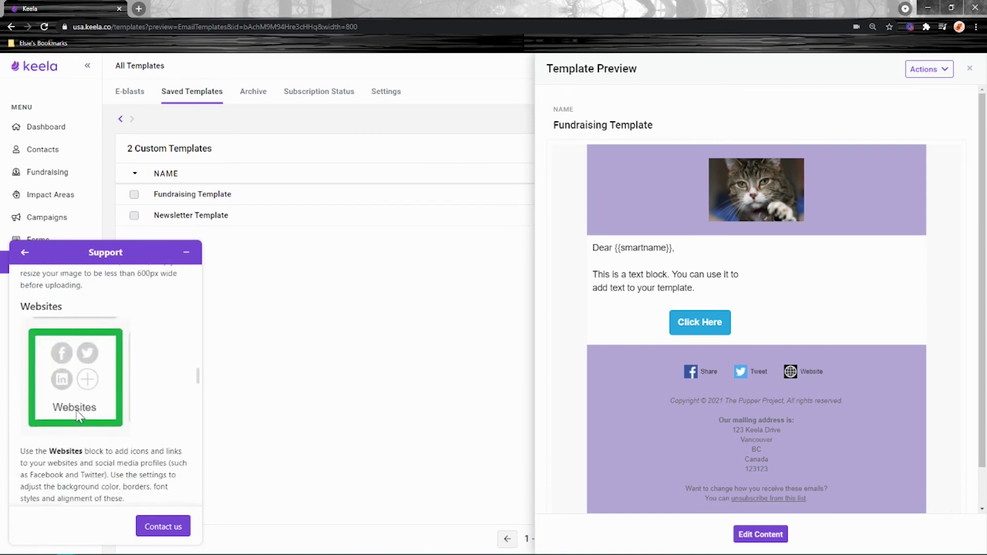
scroll(76, 412, up, 20)
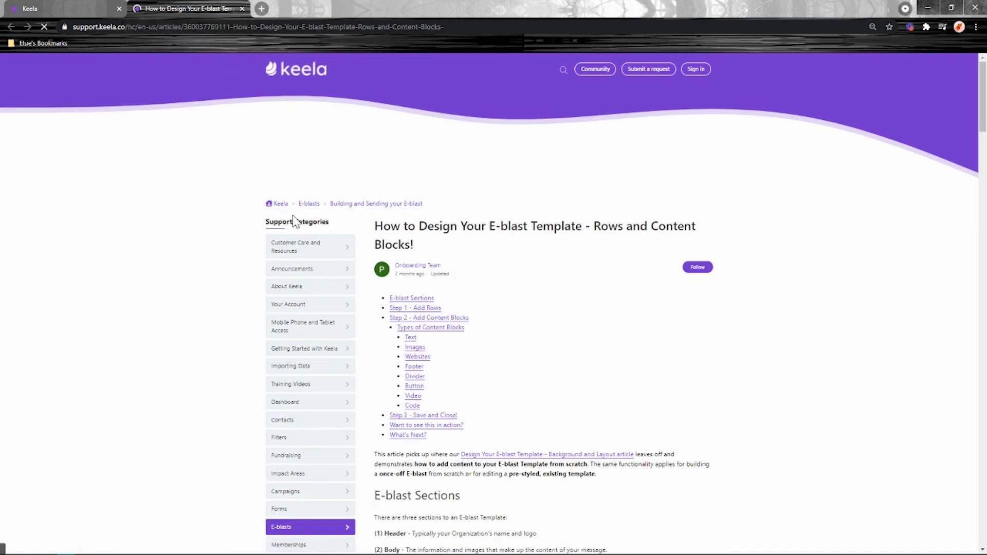
- Browse the Knowledge Base E-blasts category, including its Building and Sending your E-blast section
click(289, 208)
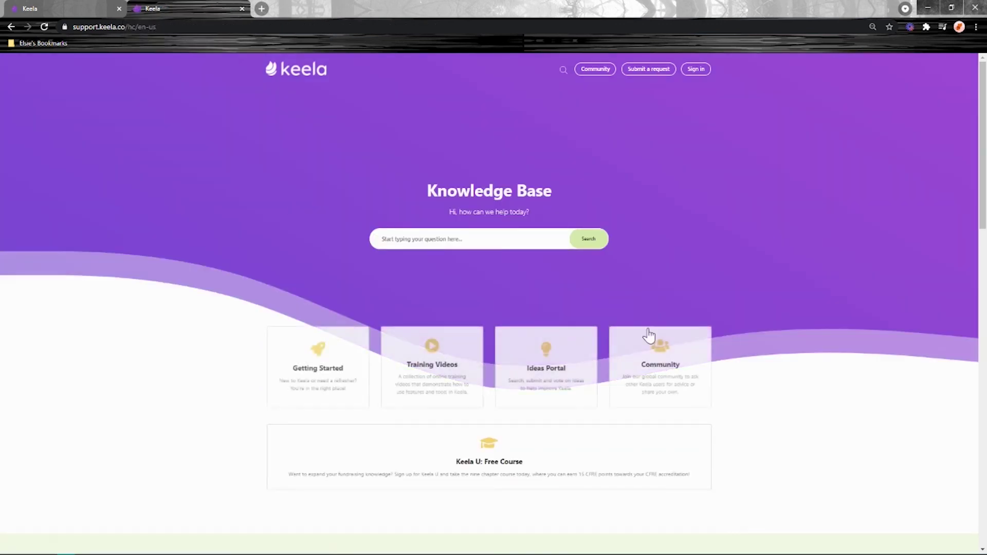
scroll(797, 337, down, 10)
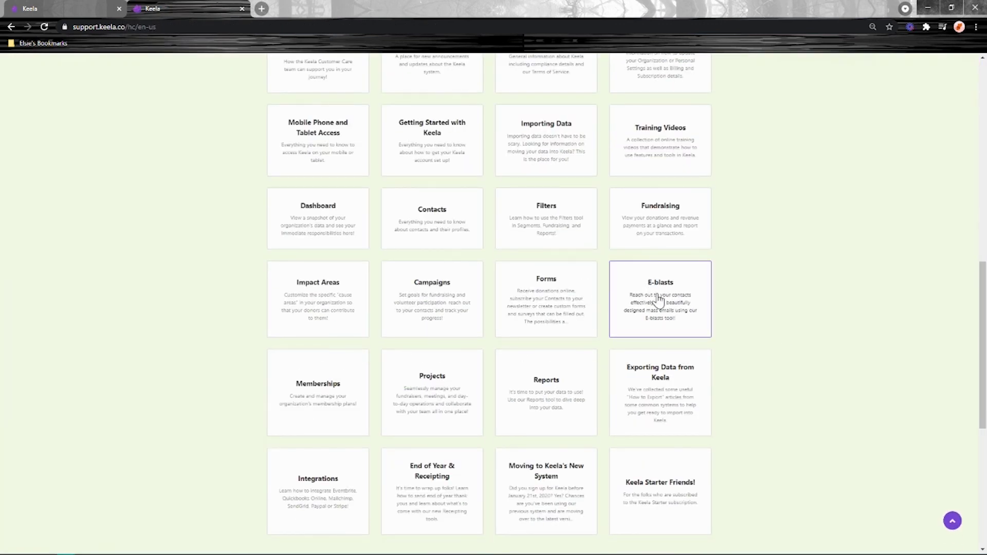
click(660, 306)
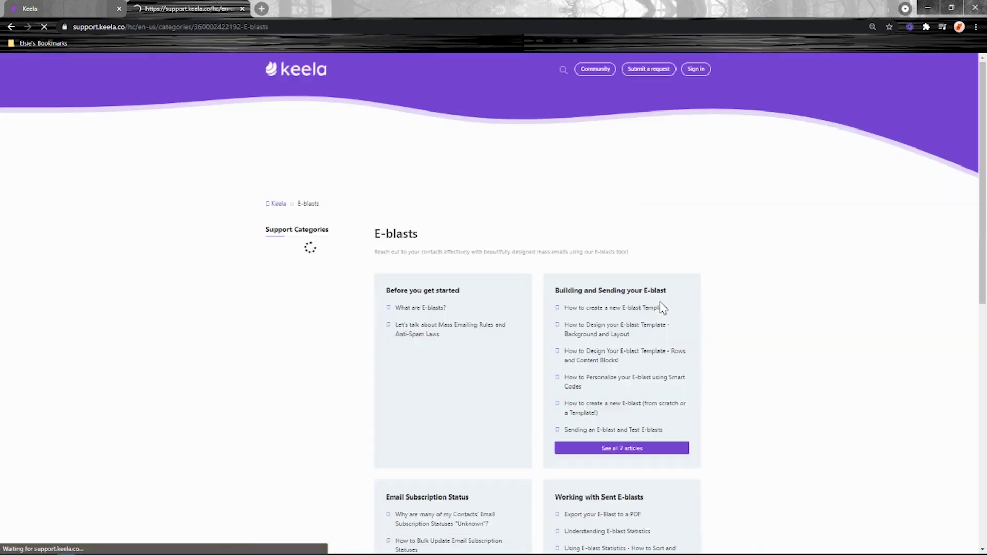
scroll(392, 437, down, 3)
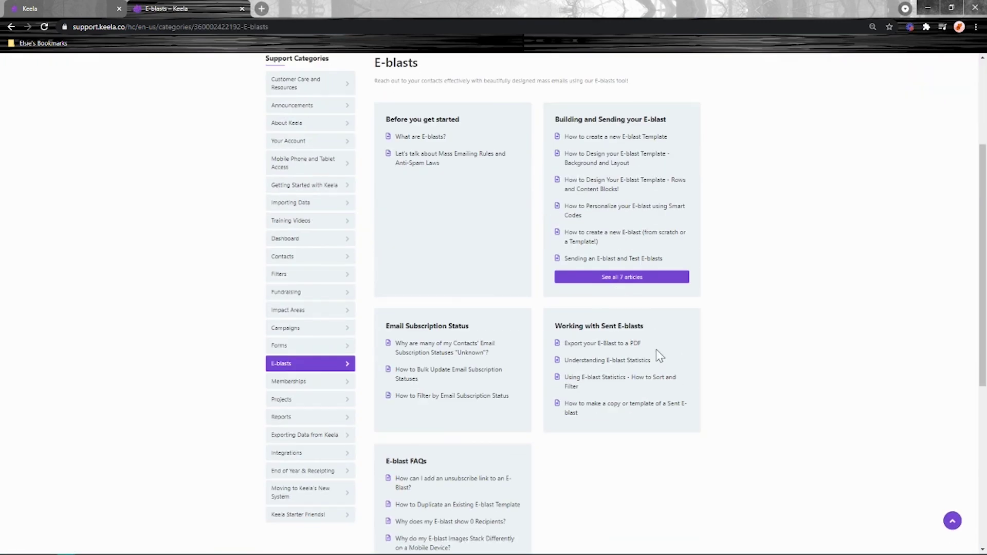
scroll(657, 353, down, 3)
scroll(657, 365, up, 5)
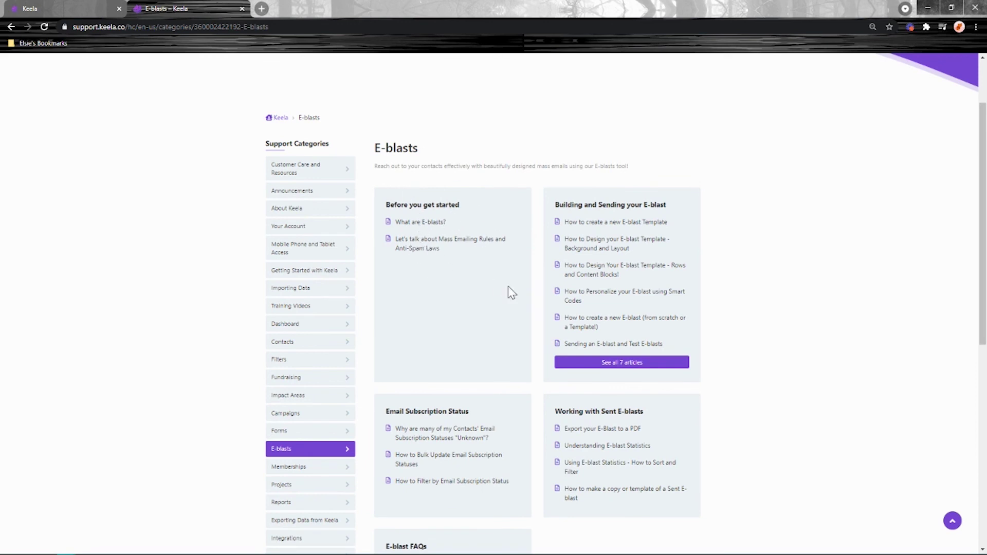
drag(667, 208, 554, 206)
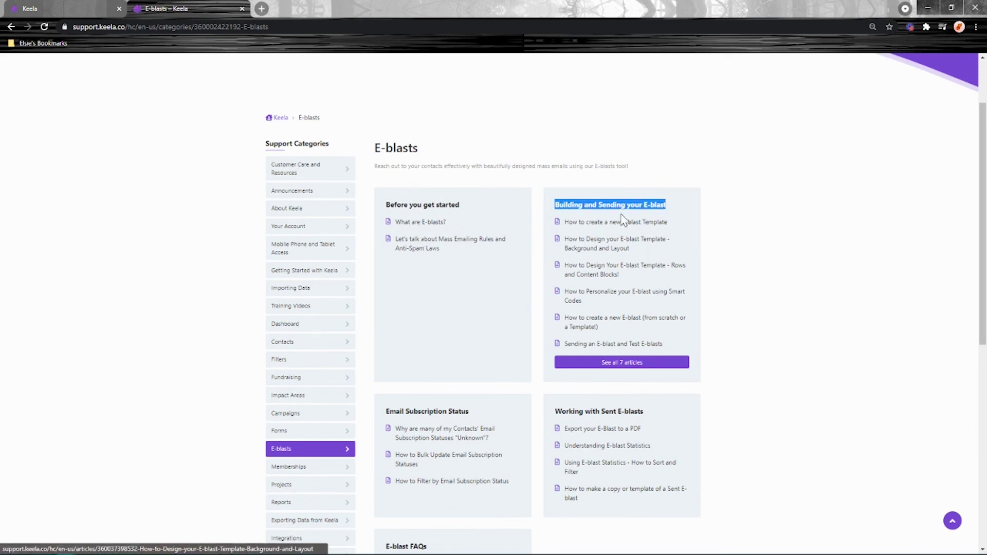
scroll(568, 244, down, 3)
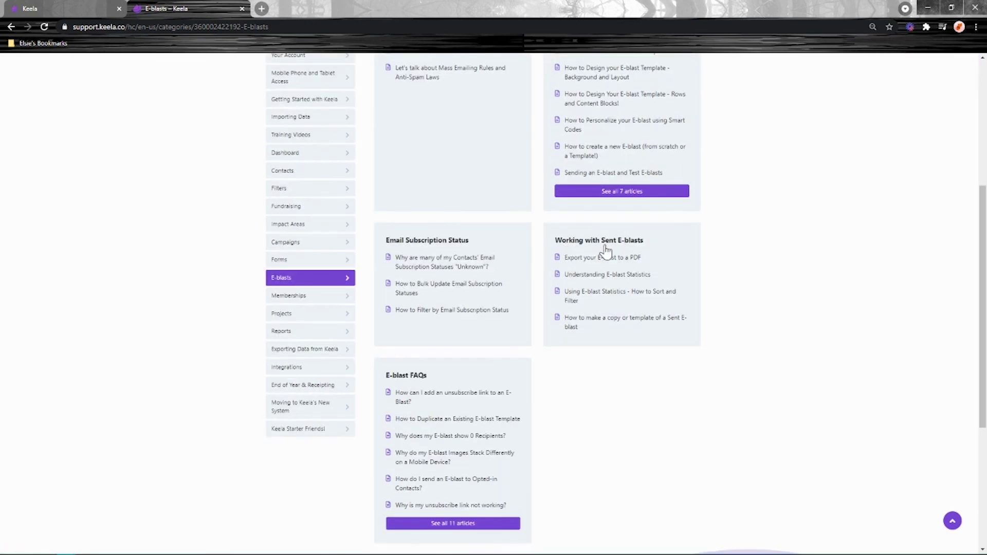
scroll(368, 222, up, 5)
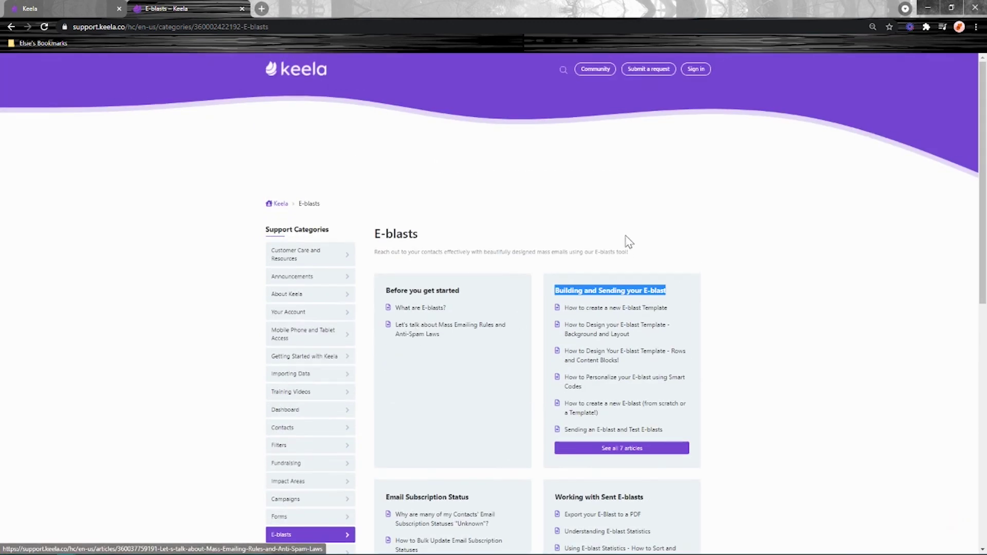
- Return to the Keela tab and collapse the Support help panel
key(ctrl+shift+Tab)
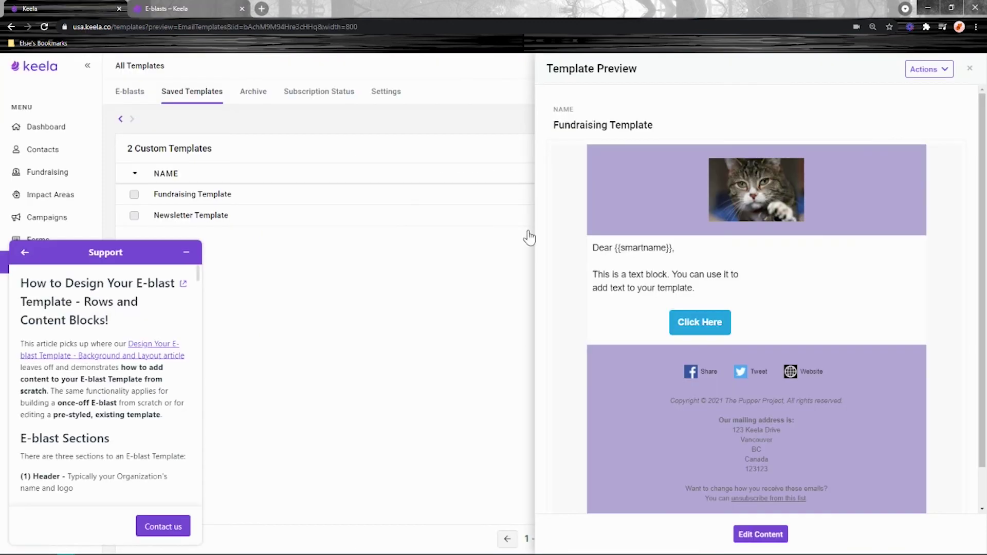
click(186, 254)
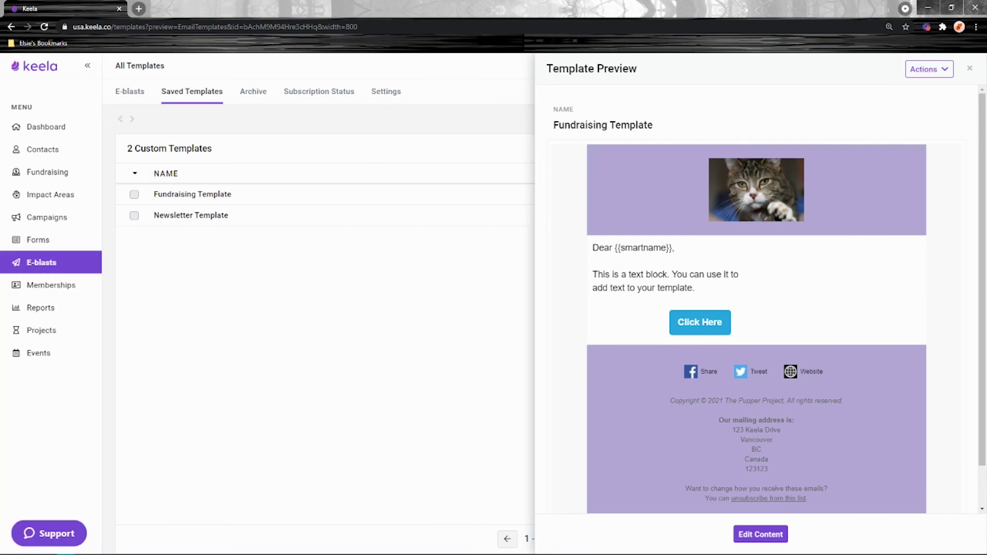